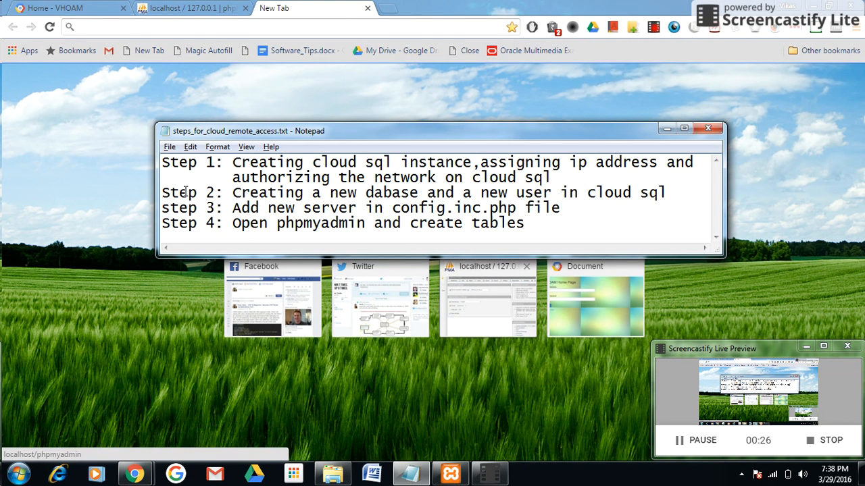
Switch to the local phpMyAdmin home page for server 127.0.0.1.
left_click(202, 10)
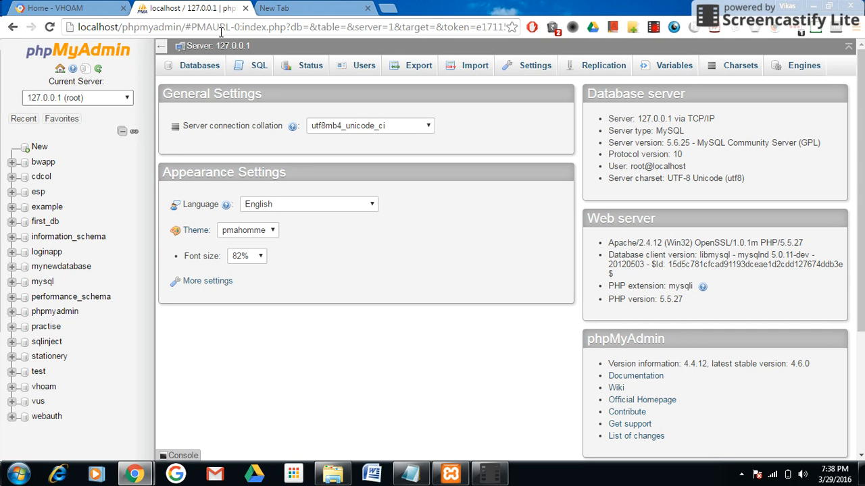
Check that phpMyAdmin's server list offers only 127.0.0.1, then go to the VHOAM Cloud dashboard.
left_click(90, 102)
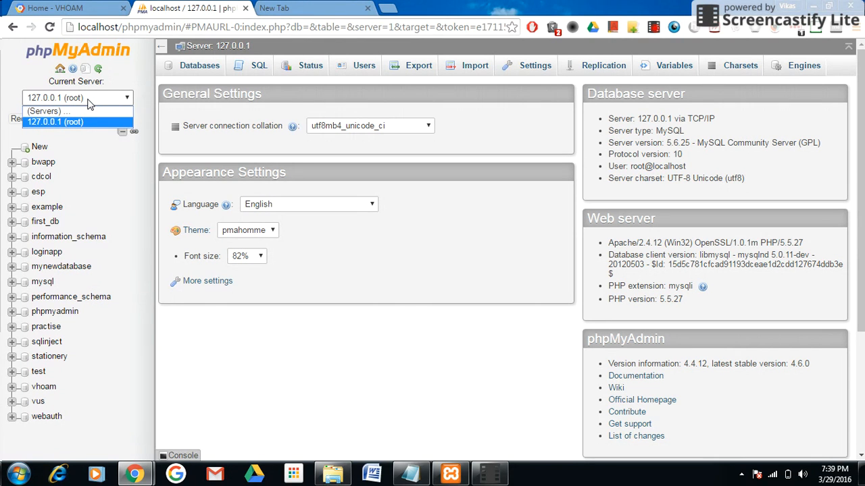
left_click(87, 101)
left_click(71, 9)
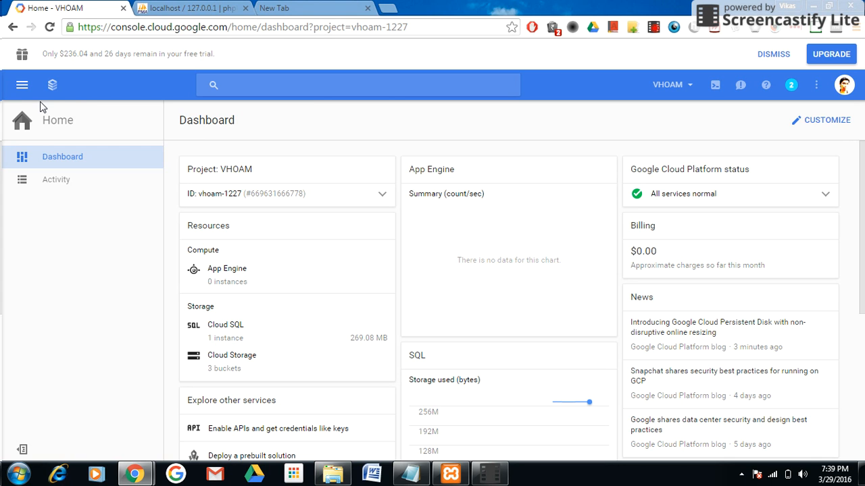
Start a new First Generation Cloud SQL instance and reveal its advanced options.
left_click(22, 84)
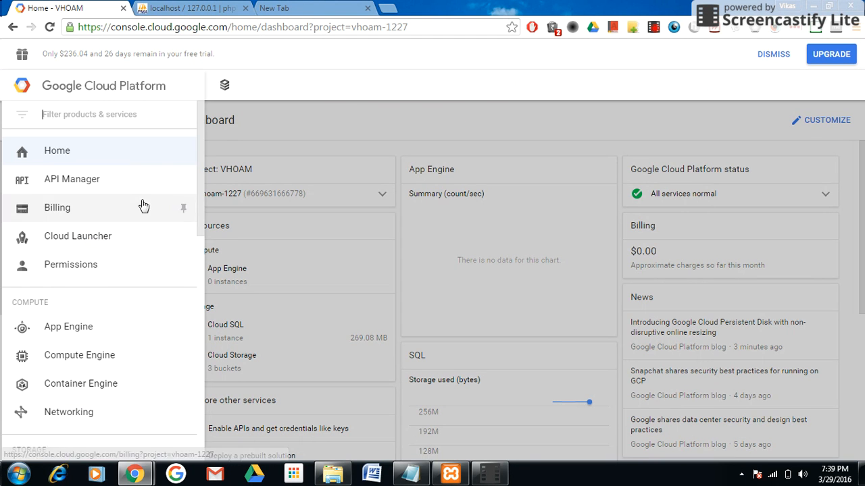
scroll(199, 230, "down", 3)
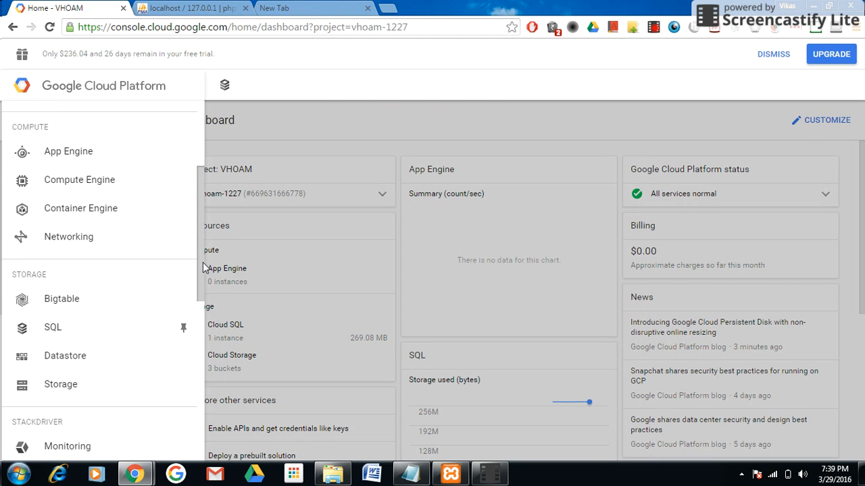
scroll(200, 283, "down", 1)
left_click(69, 248)
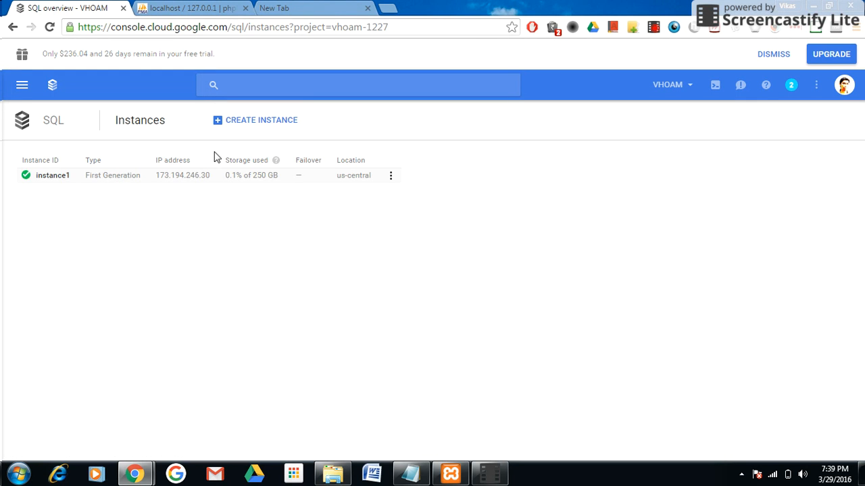
left_click(239, 128)
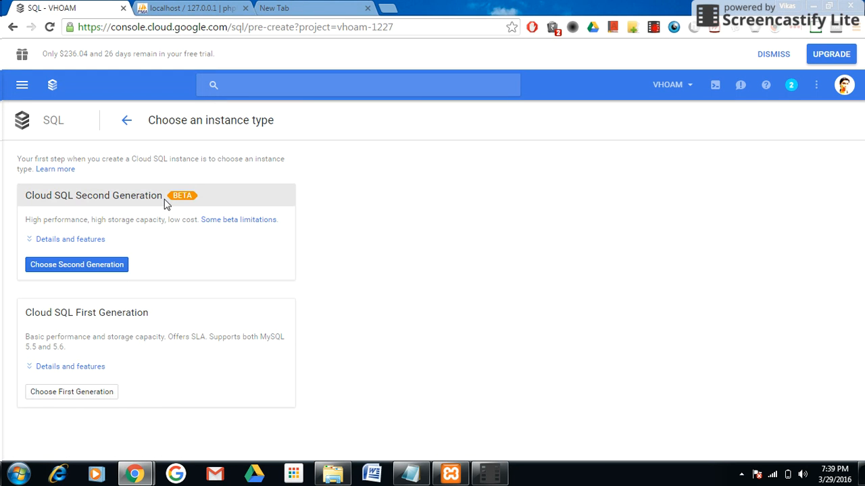
left_click(75, 398)
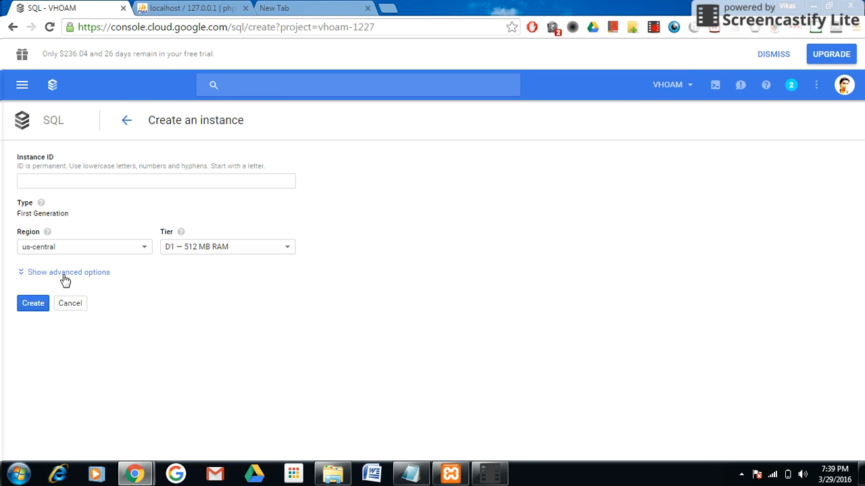
left_click(63, 274)
Enter instance4 as the instance ID and enable Assign an IPv4 address.
left_click(63, 180)
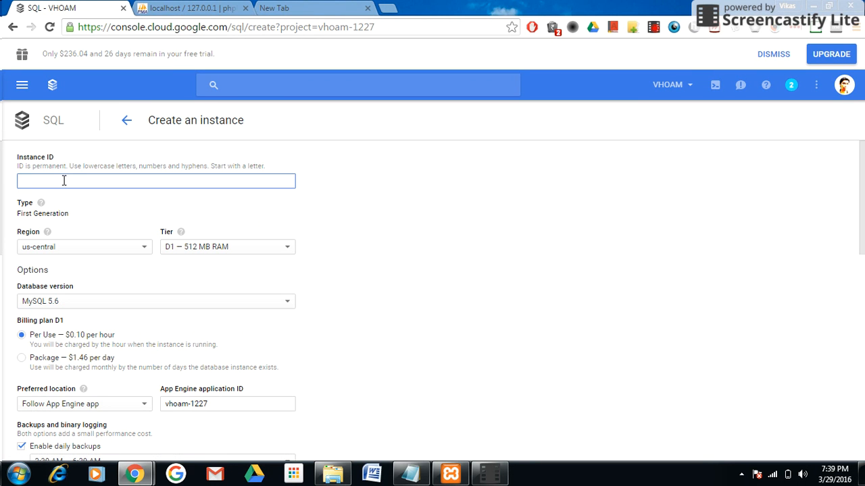
type("instanc")
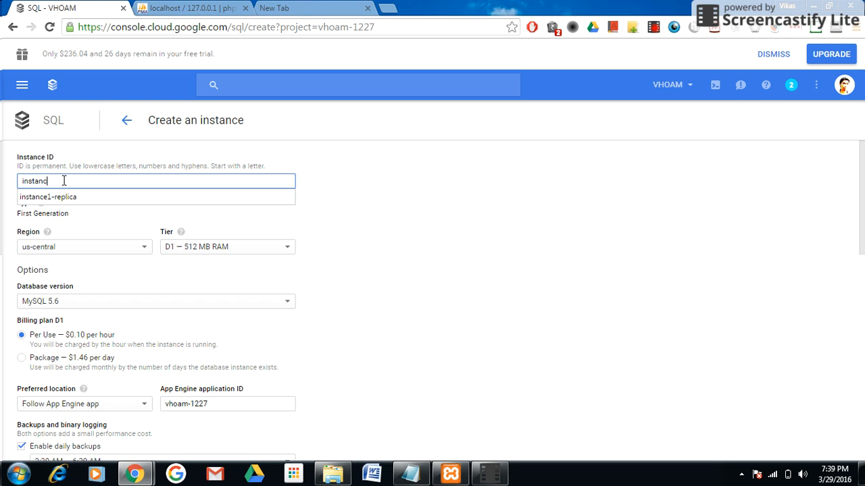
type("e")
type("1")
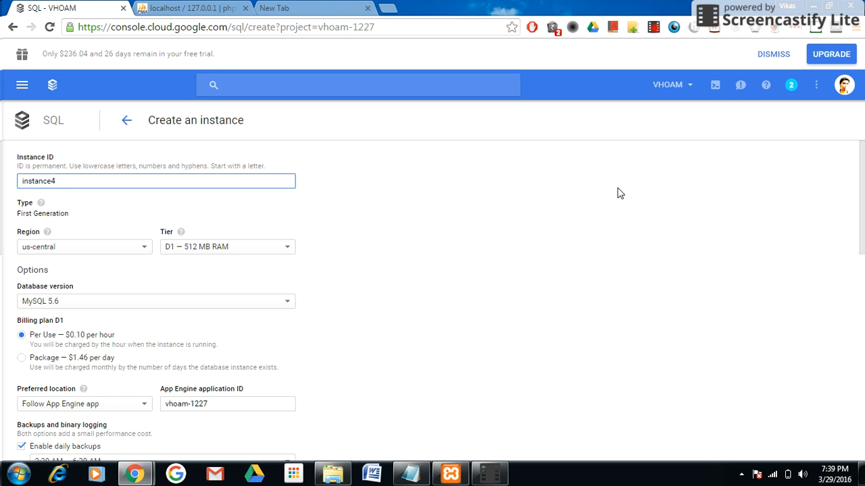
scroll(863, 233, "down", 3)
left_click_drag(863, 233, 862, 346)
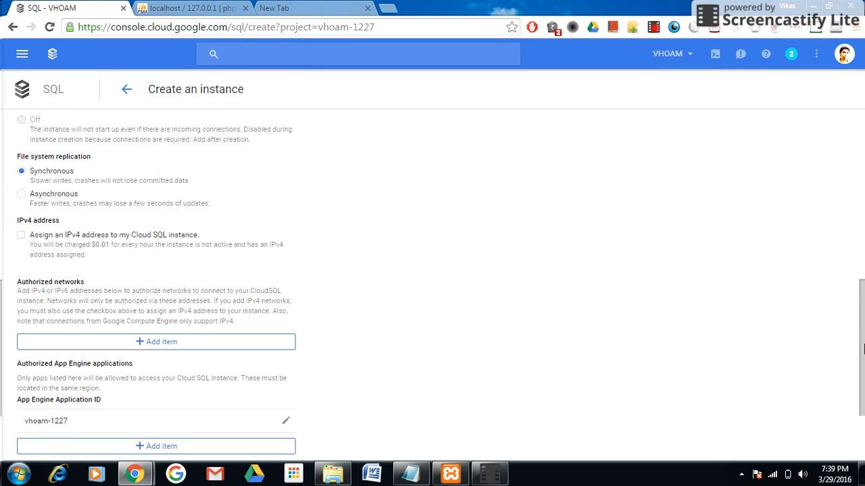
left_click(21, 236)
scroll(863, 308, "down", 1)
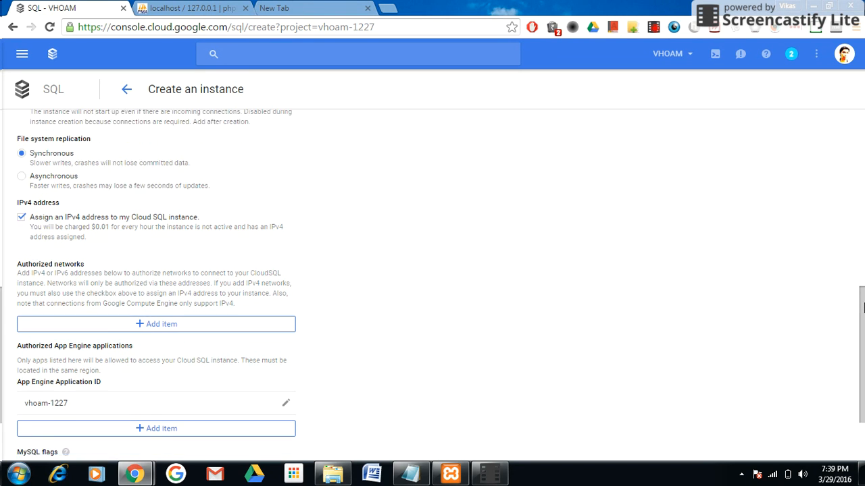
scroll(863, 307, "down", 1)
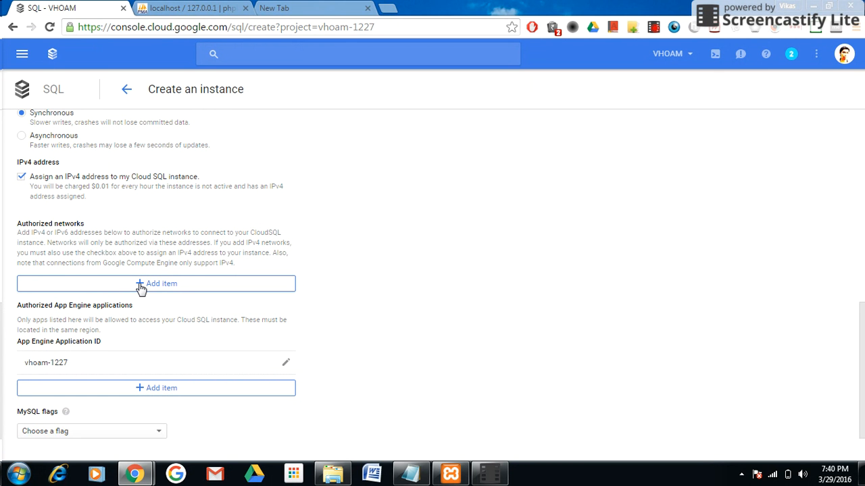
Search Google for 'my public ip address' and select the result 43.250.209.149.
left_click(292, 7)
type("!goo")
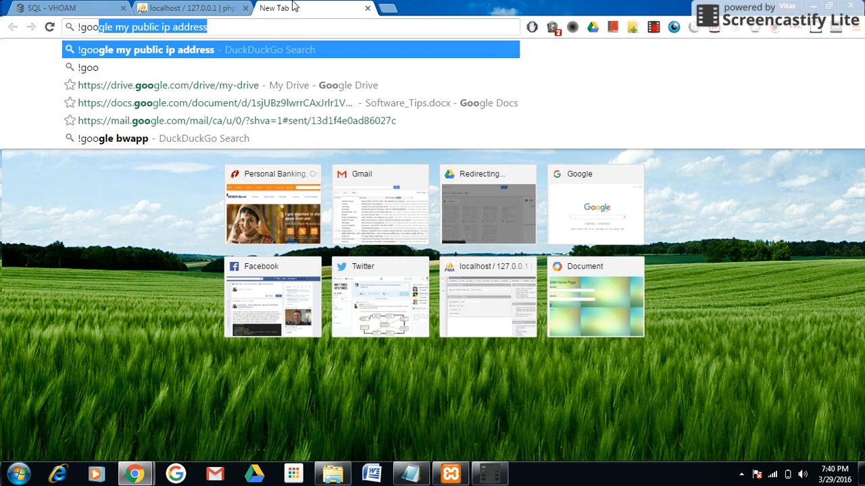
key("Return")
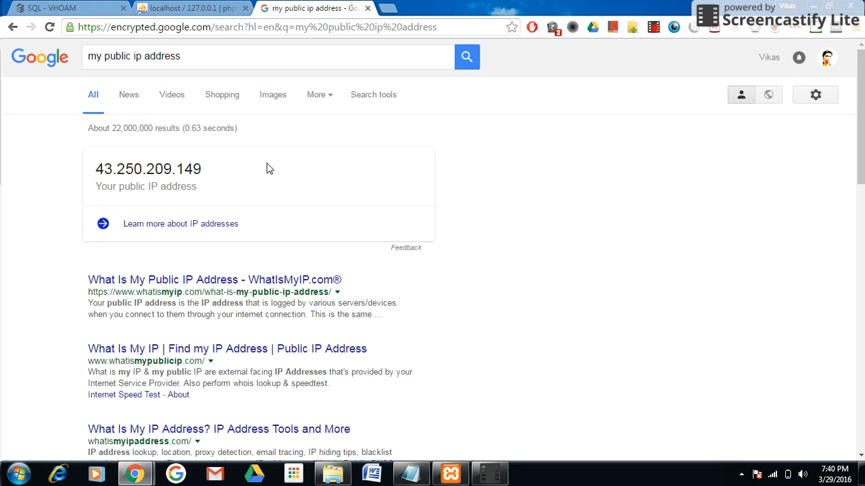
double_click(118, 169)
key("ctrl+c")
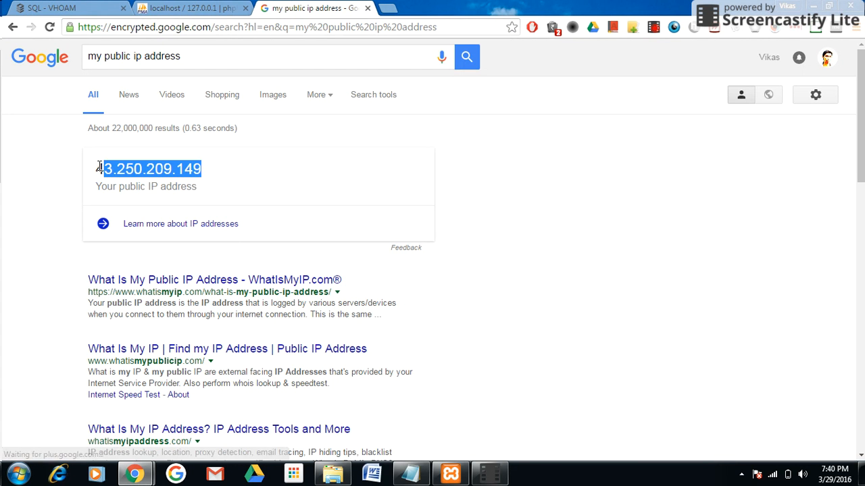
left_click(61, 8)
Add 43.250.209.149 as an authorized network and create the instance.
left_click(115, 288)
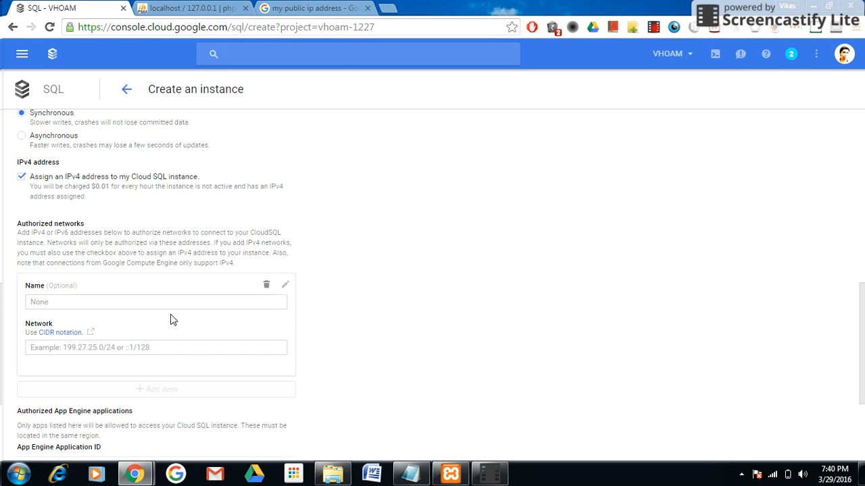
left_click(124, 347)
key("ctrl+v")
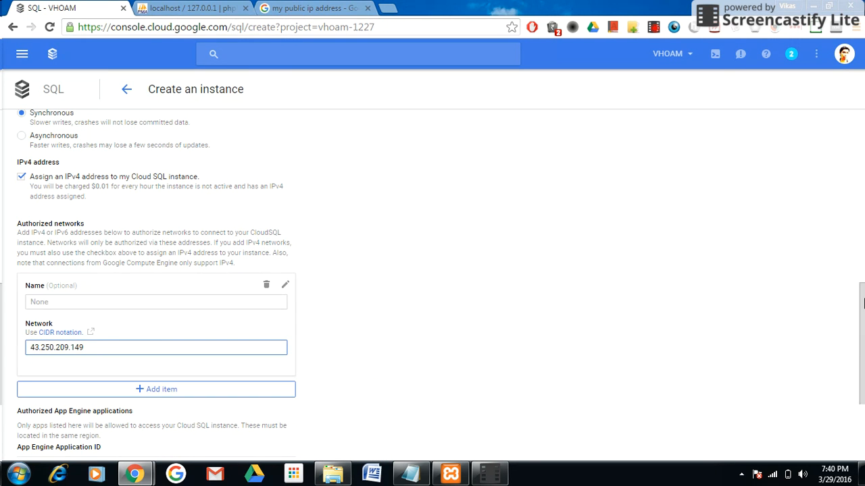
scroll(863, 375, "down", 3)
mouse_move(863, 376)
left_mouse_down()
mouse_move(864, 351)
mouse_move(864, 386)
left_mouse_up()
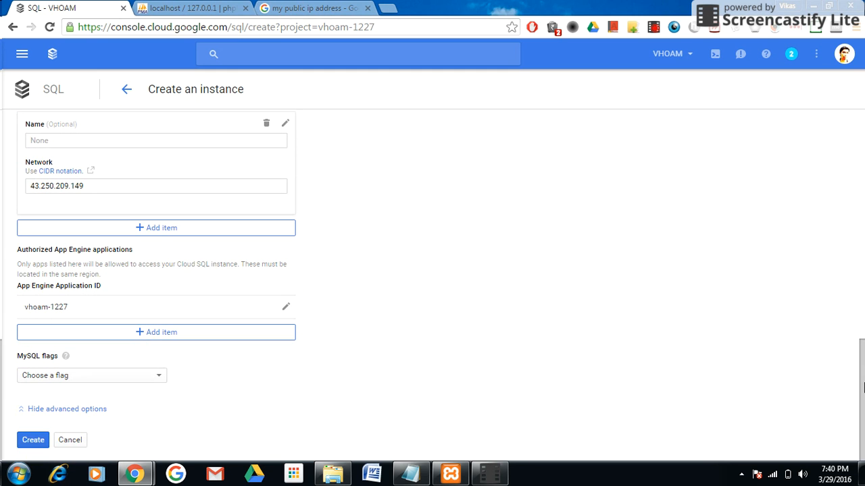
left_click(24, 442)
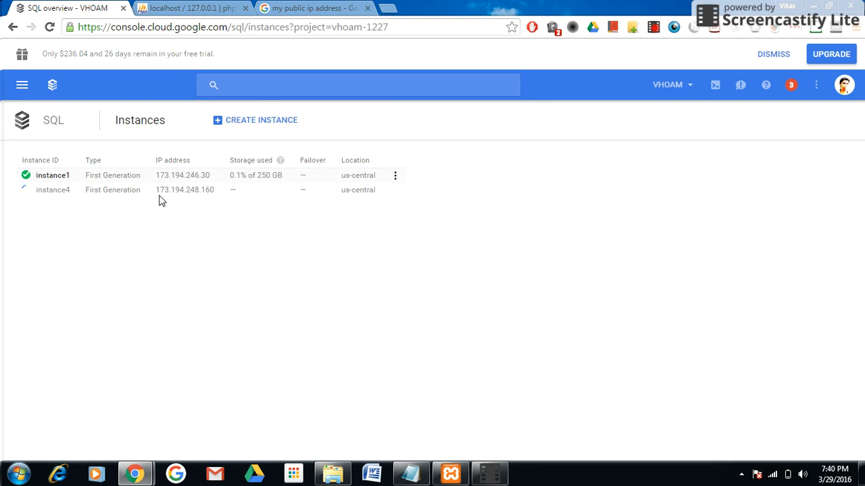
Fix Step 2 in the Notepad notes so 'dabase' reads 'database'.
left_click_drag(154, 190, 223, 193)
left_click(189, 220)
left_click(411, 473)
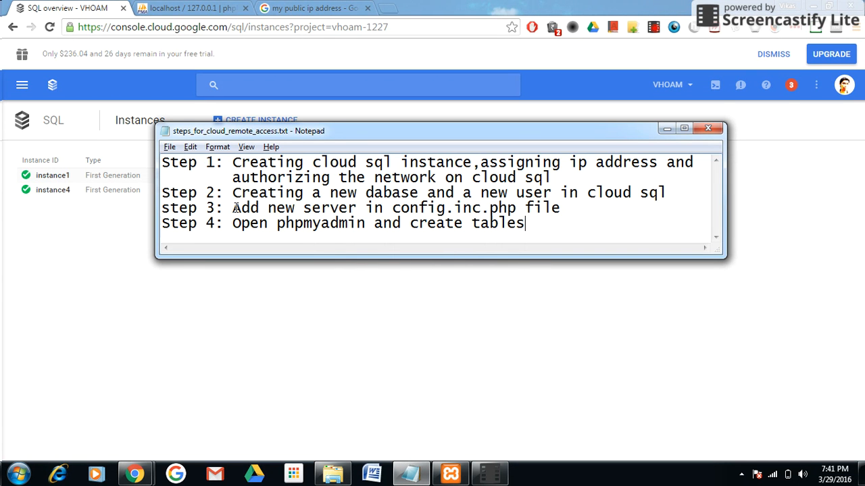
left_click(383, 194)
type("ta")
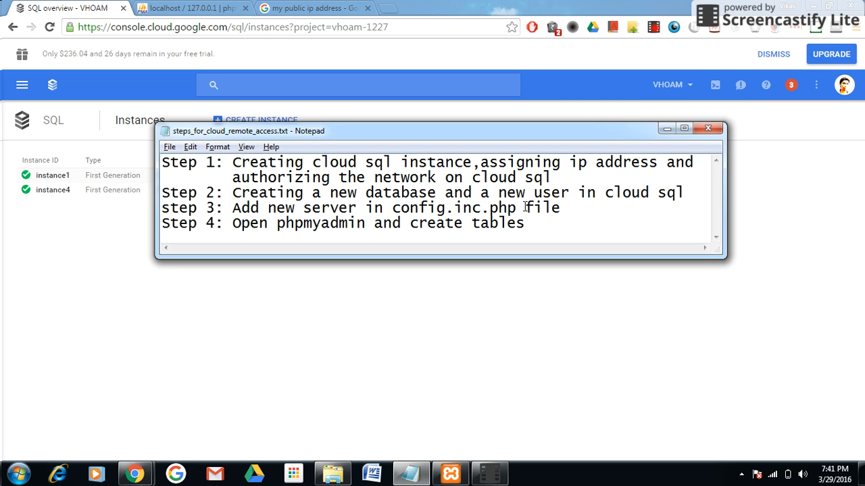
key("alt+Tab")
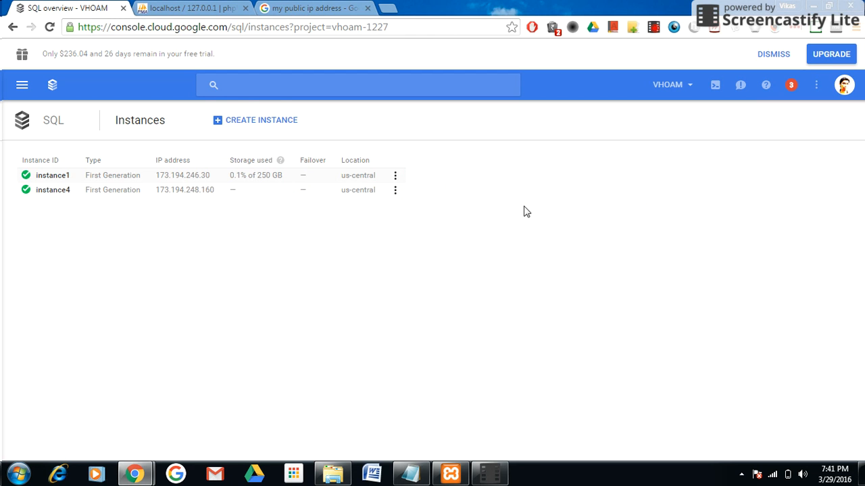
Add a database named db1 on instance4's Databases tab.
left_click(54, 192)
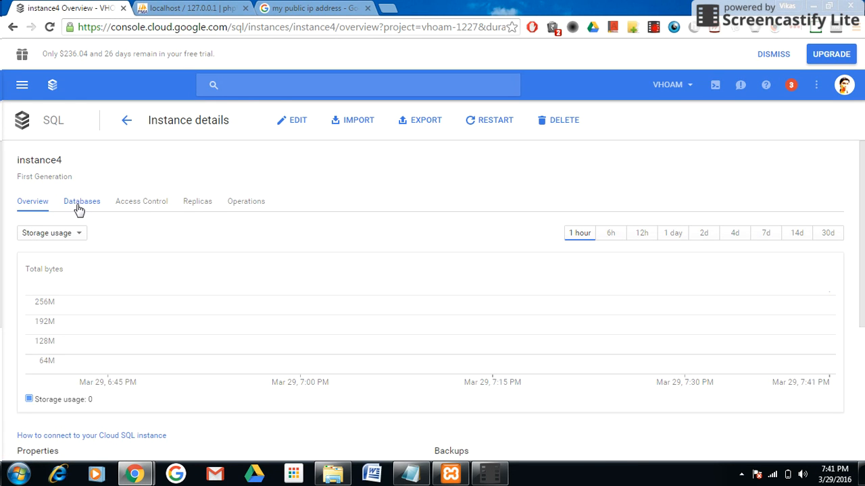
left_click(77, 206)
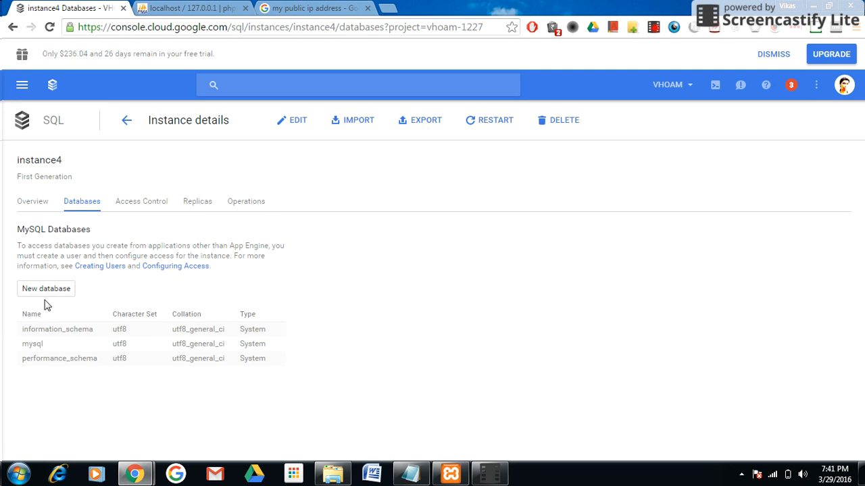
left_click(36, 294)
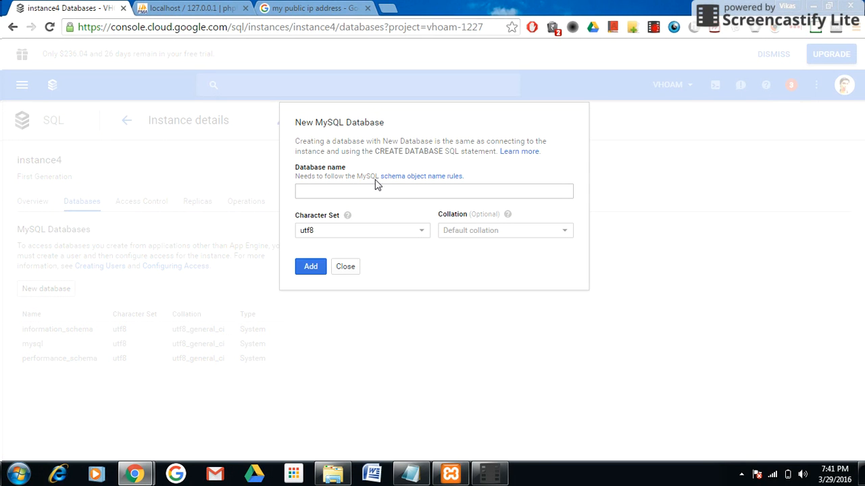
left_click(354, 188)
type("db1")
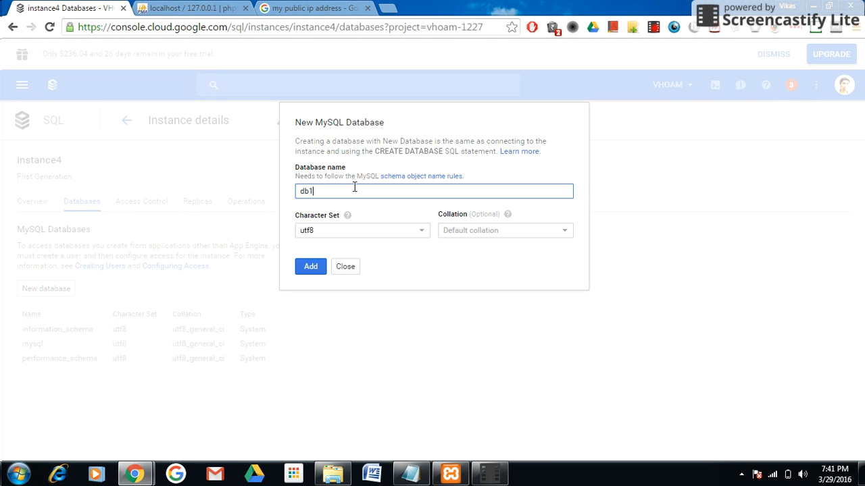
left_click(308, 265)
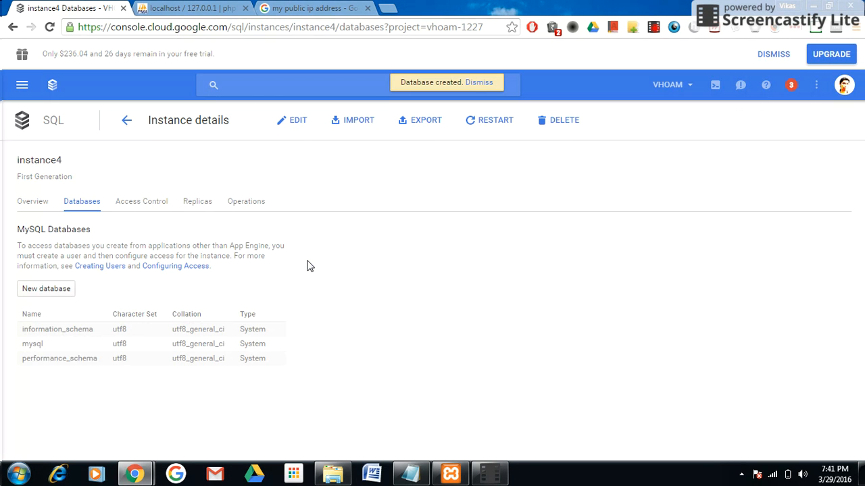
left_click(140, 204)
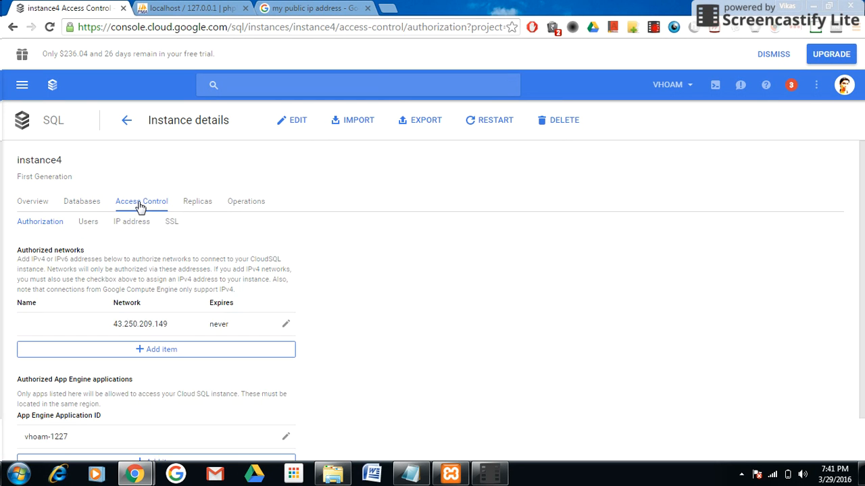
Create a MySQL user with a user name and password, allowed from any host (%).
scroll(844, 270, "down", 1)
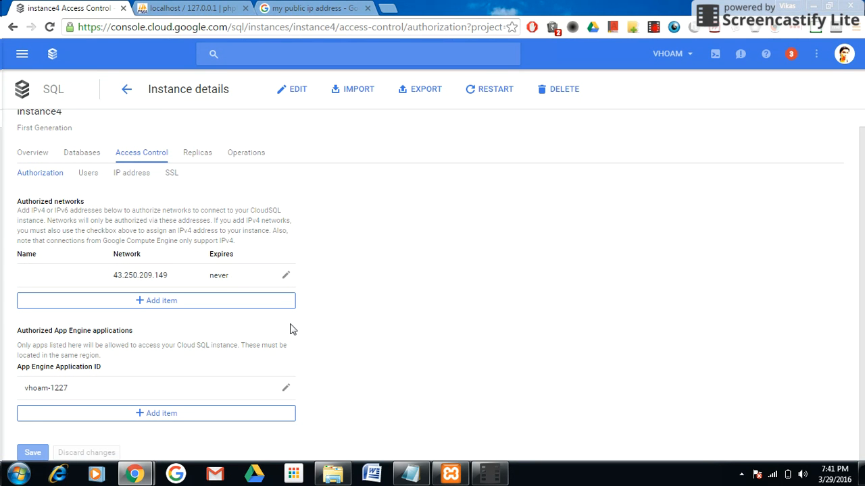
scroll(862, 289, "up", 1)
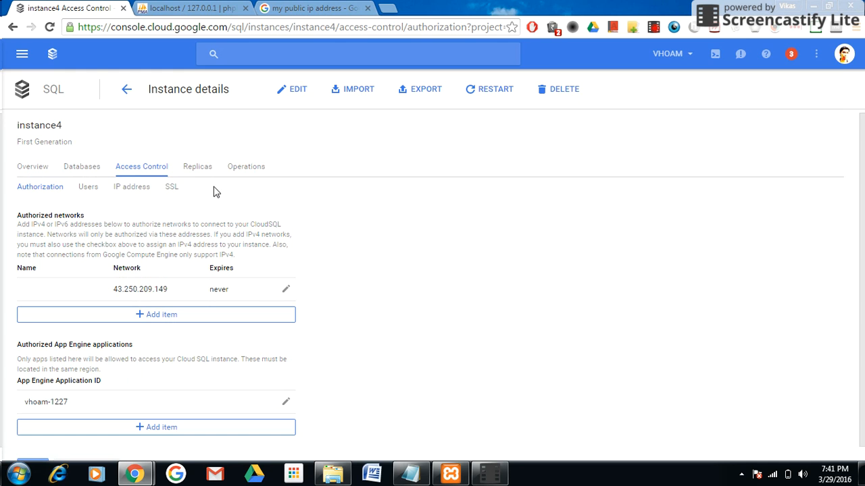
left_click(84, 191)
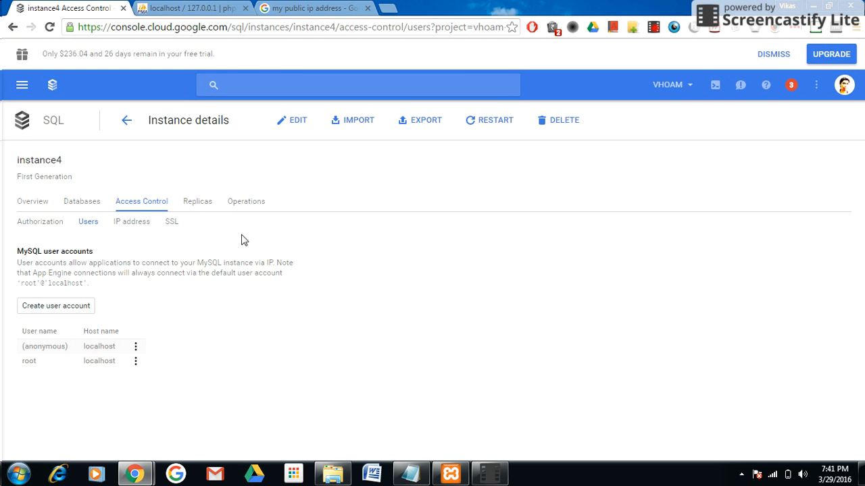
left_click(51, 306)
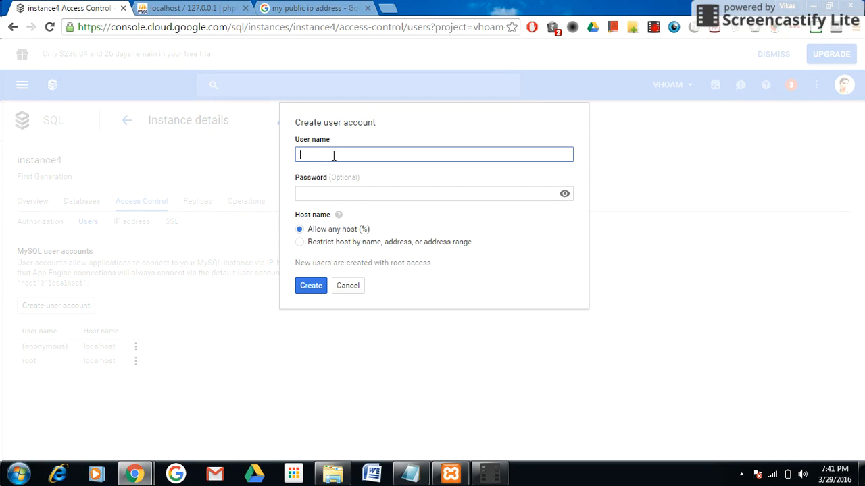
type("vikas")
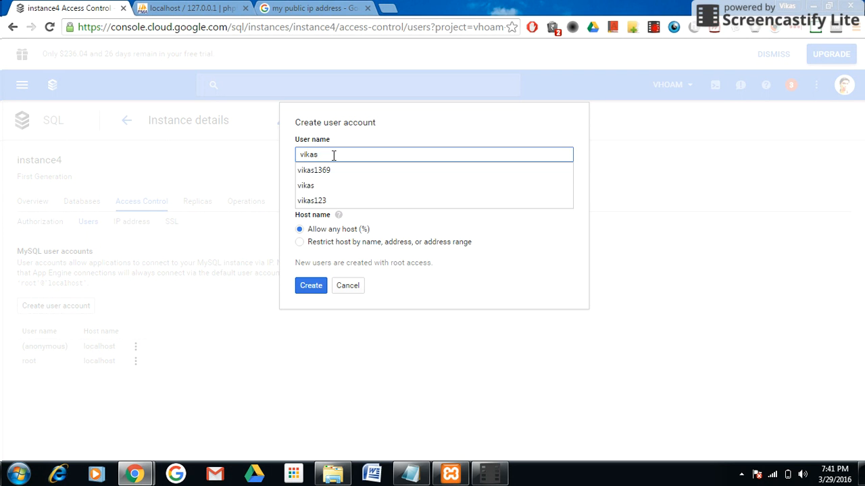
key("Down")
key("Return")
key("Tab")
type("•")
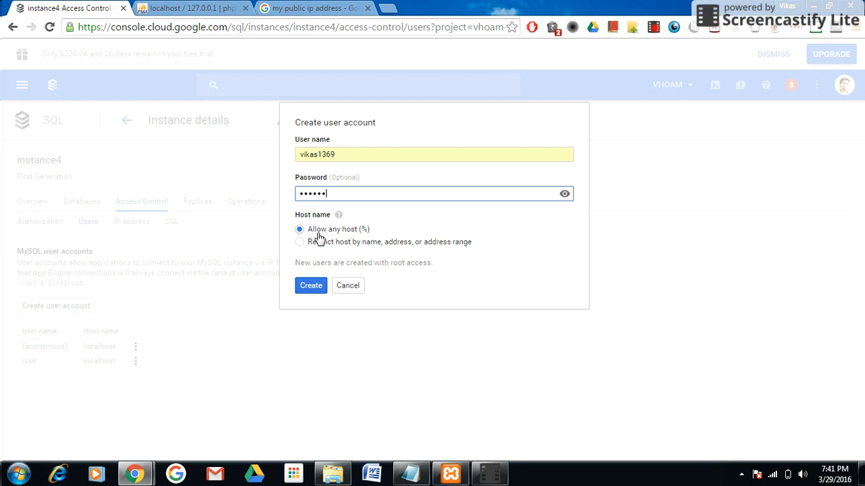
left_click(310, 287)
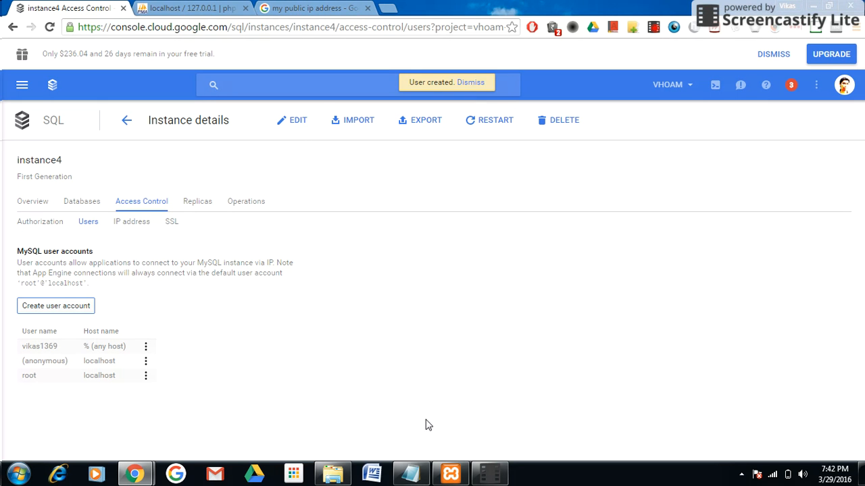
left_click(410, 474)
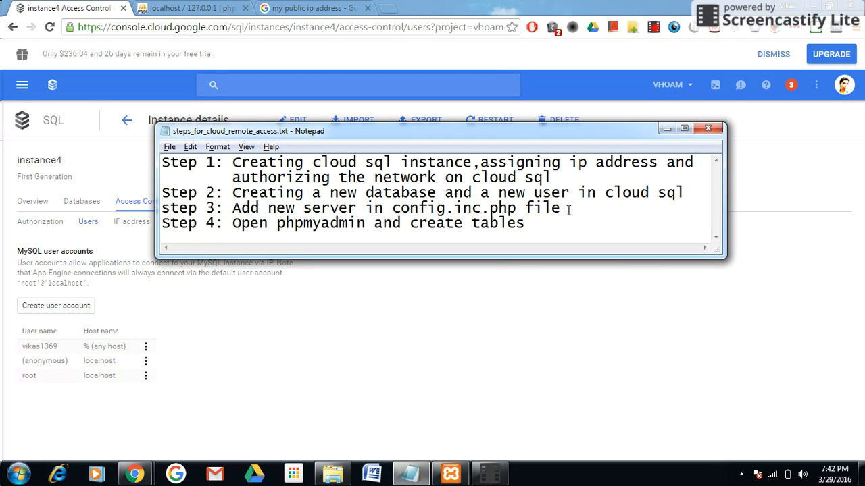
Open C:\xampp\phpMyAdmin\config.inc.php in WordPad.
left_click(332, 475)
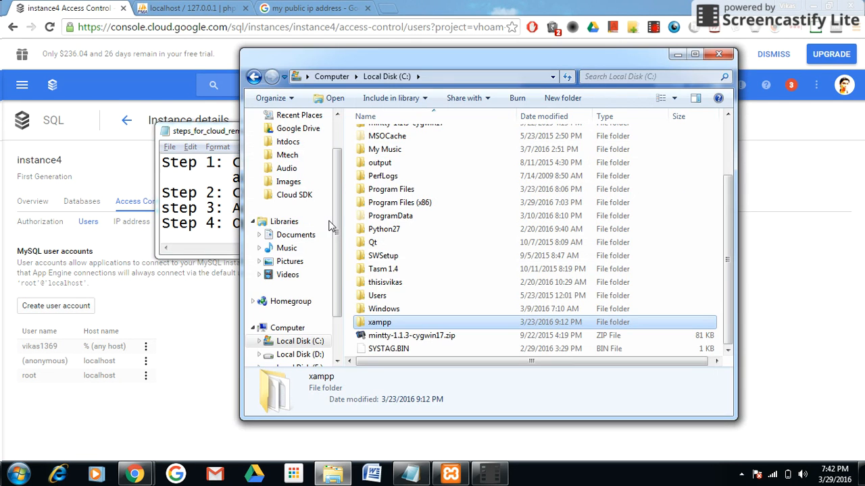
double_click(382, 326)
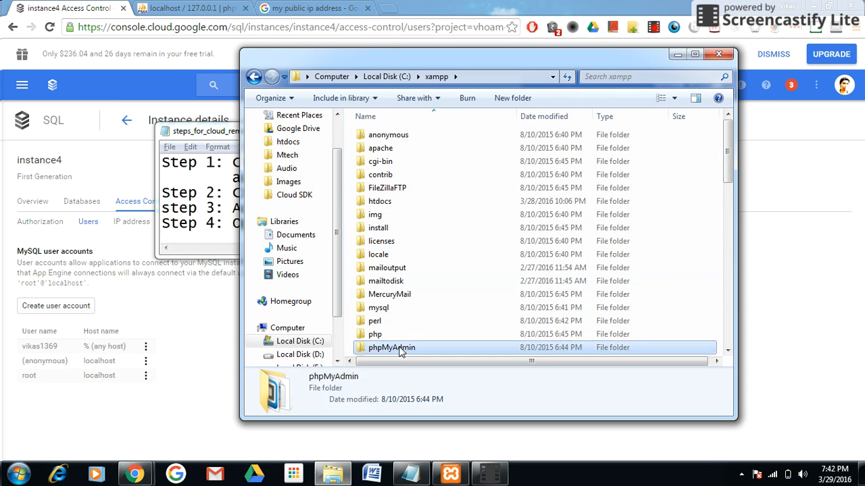
double_click(390, 347)
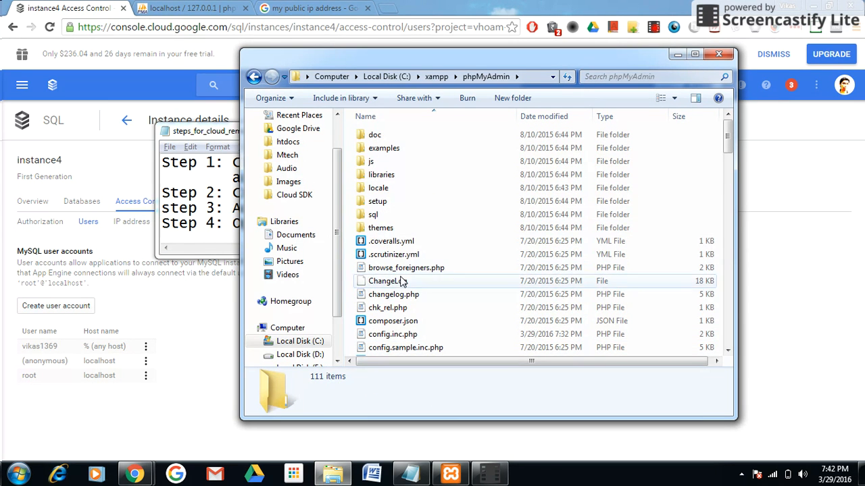
double_click(377, 339)
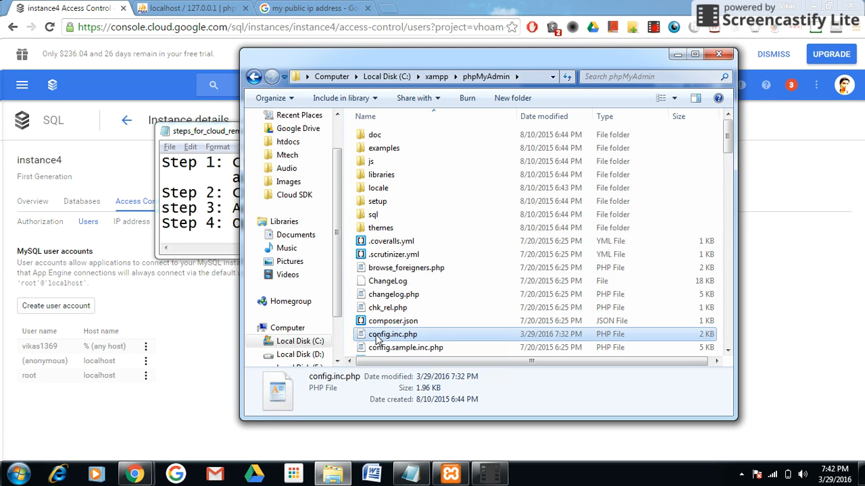
left_click_drag(864, 167, 863, 216)
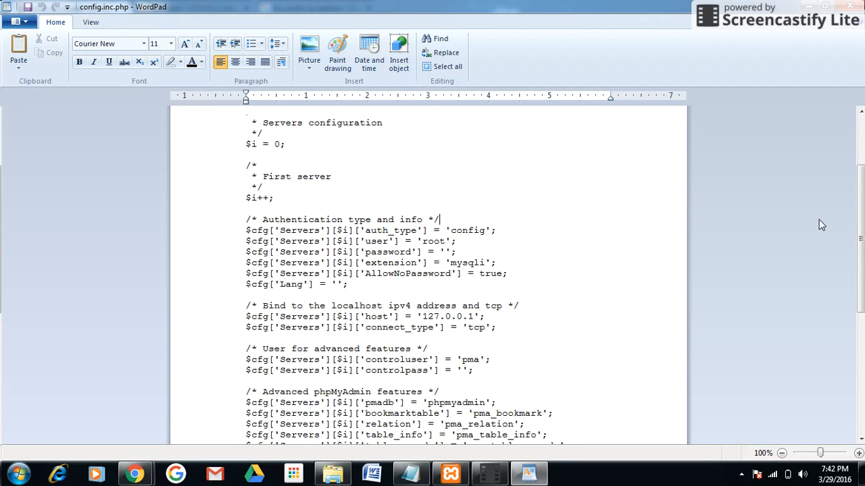
left_click_drag(861, 222, 861, 358)
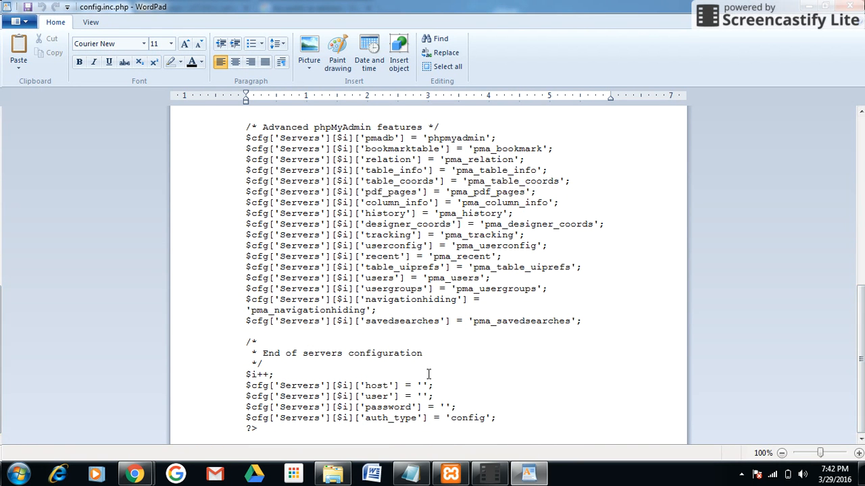
left_click(406, 373)
key("alt+Tab")
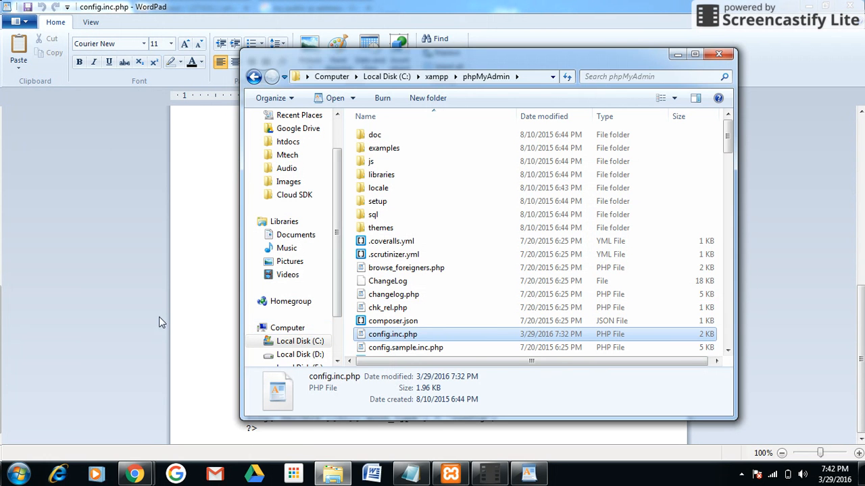
Copy instance4's IPv4 address 173.194.248.160 from its Overview properties.
mouse_move(128, 464)
left_click(123, 408)
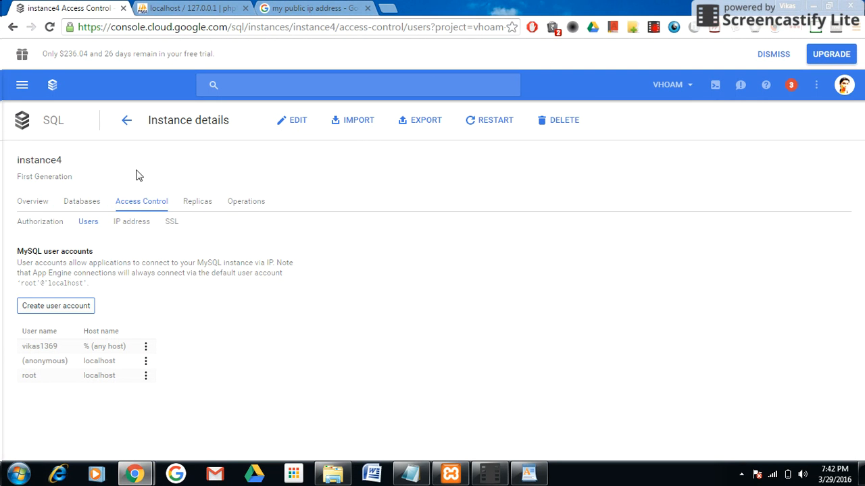
left_click(48, 202)
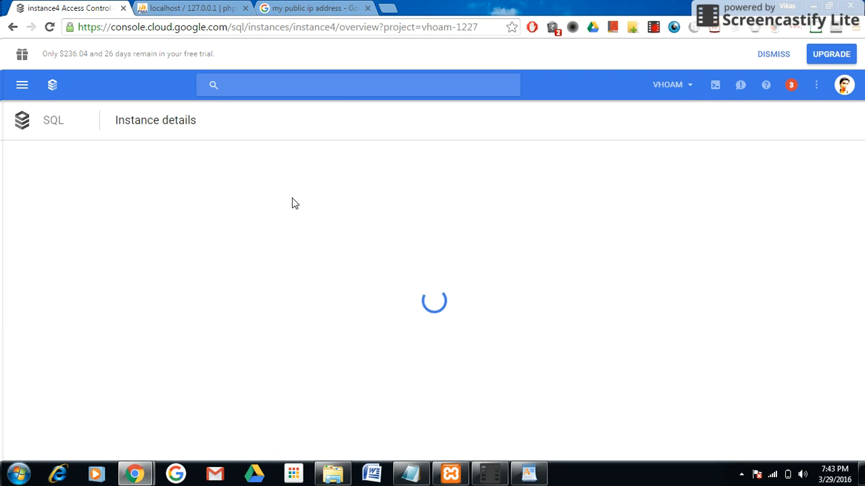
scroll(863, 240, "down", 3)
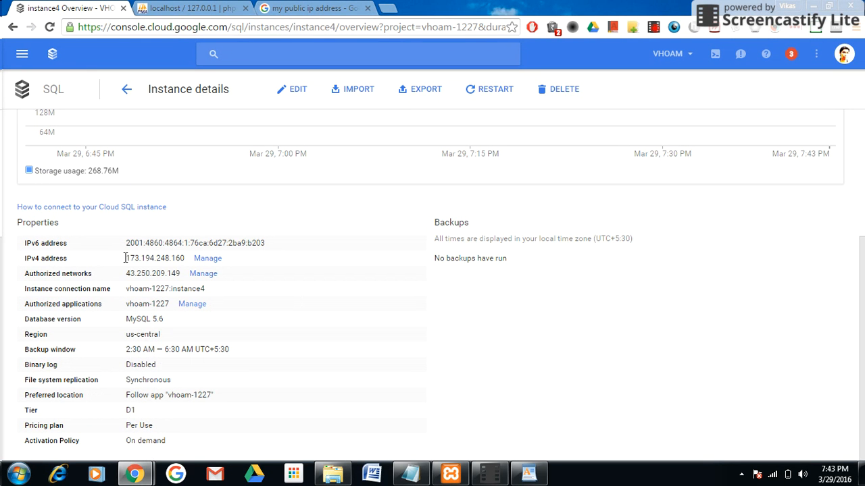
left_click_drag(124, 258, 186, 260)
key("ctrl+c")
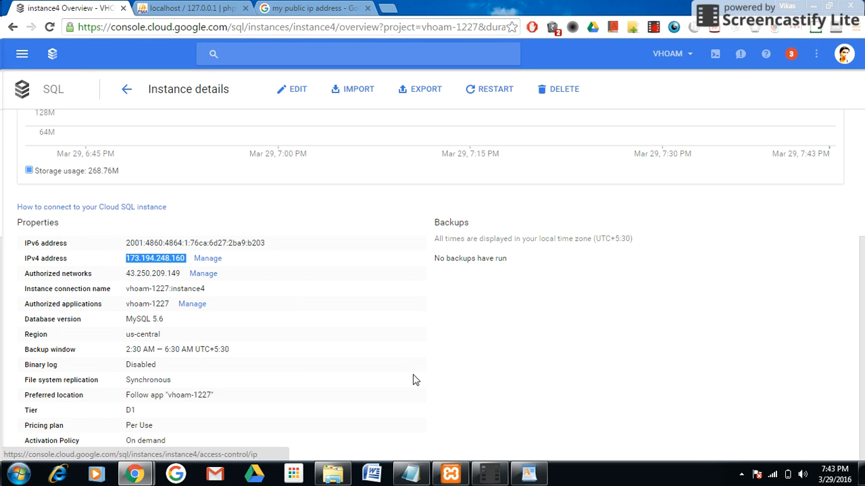
left_click(411, 473)
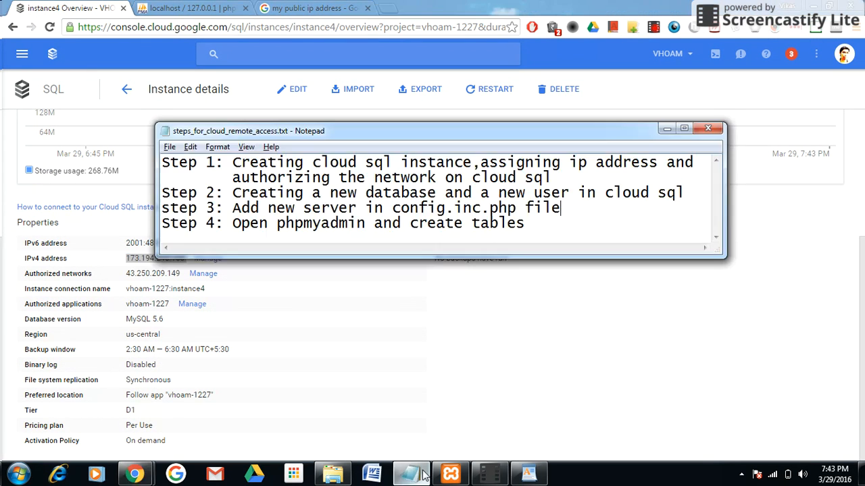
left_click(528, 473)
Fill the last server entry with host 173.194.248.160 plus the new user's name and password.
key("ctrl+v")
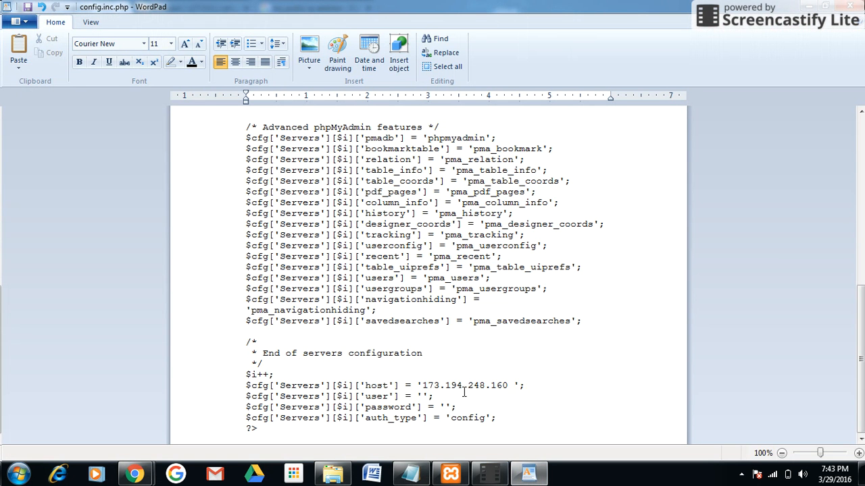
left_click(421, 396)
left_click(446, 407)
Close the edited config.inc.php in WordPad.
mouse_move(862, 361)
left_mouse_down()
mouse_move(862, 348)
mouse_move(863, 368)
mouse_move(861, 358)
left_mouse_up()
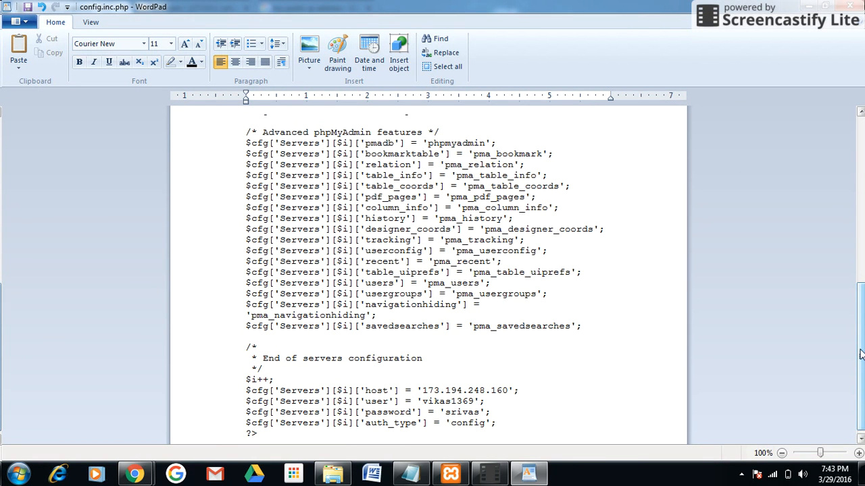
scroll(624, 315, "down", 1)
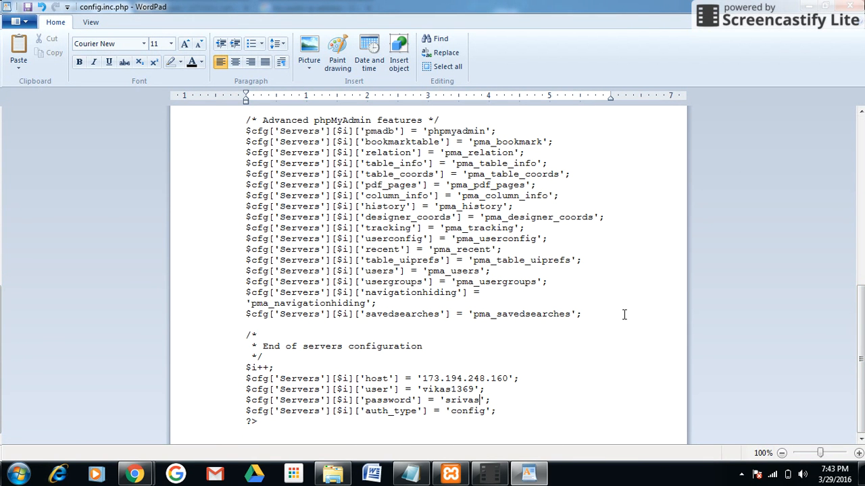
left_click(850, 6)
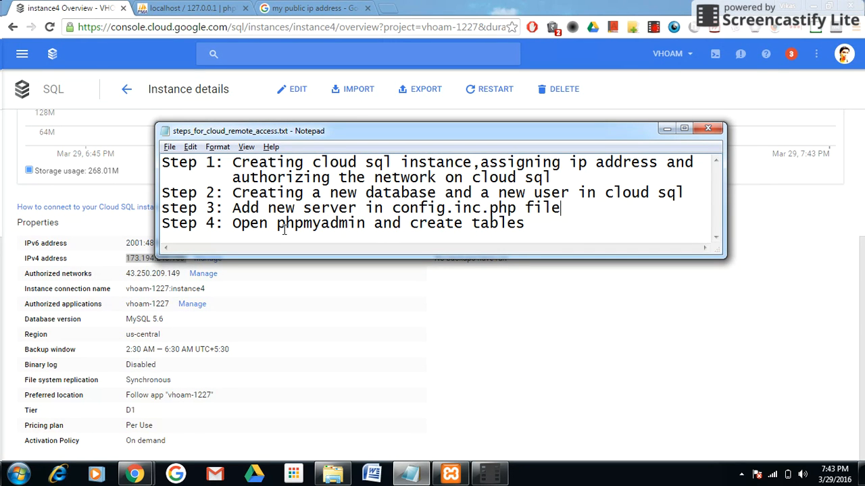
Reload the local phpMyAdmin page so it picks up the new configuration.
left_click(199, 8)
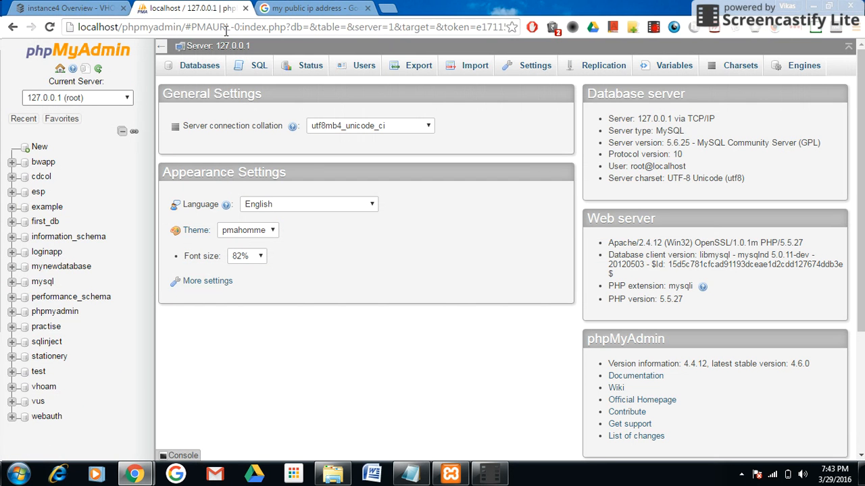
left_click(204, 26)
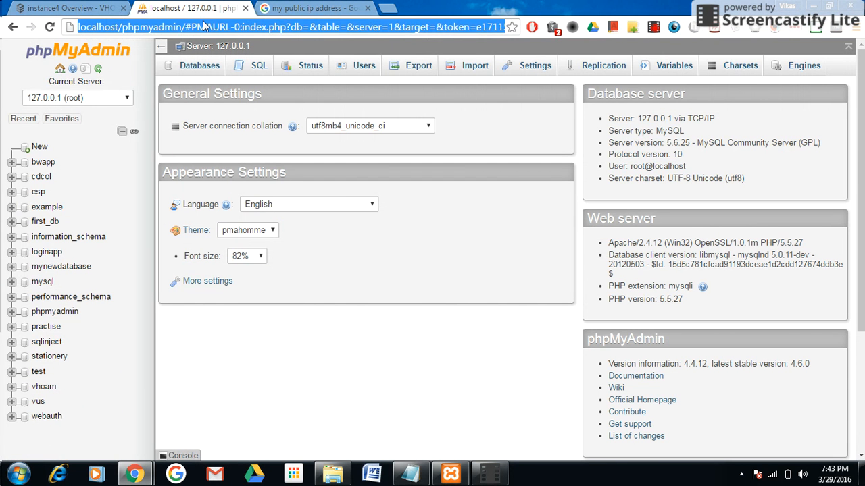
key("Return")
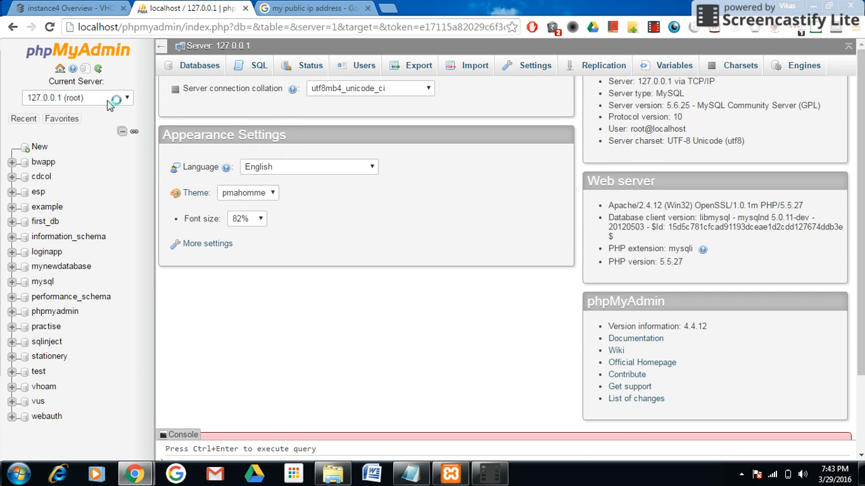
Connect phpMyAdmin to server 173.194.248.160 from the Current Server list.
left_click(105, 100)
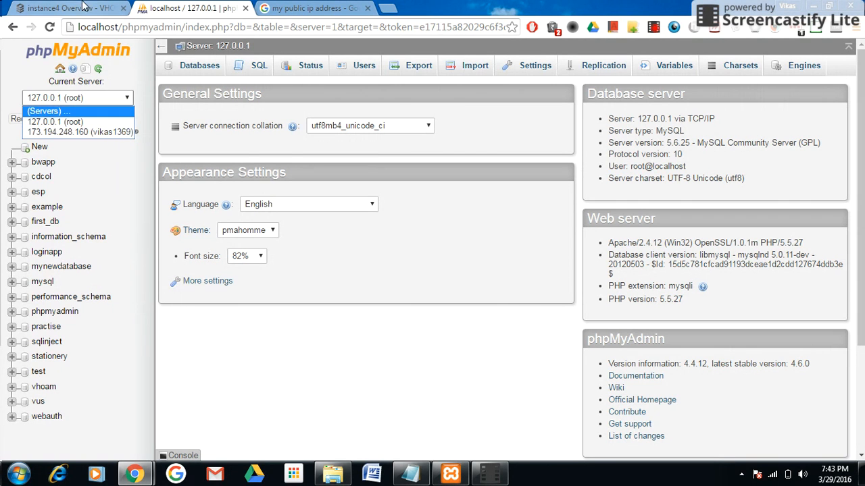
left_click(82, 8)
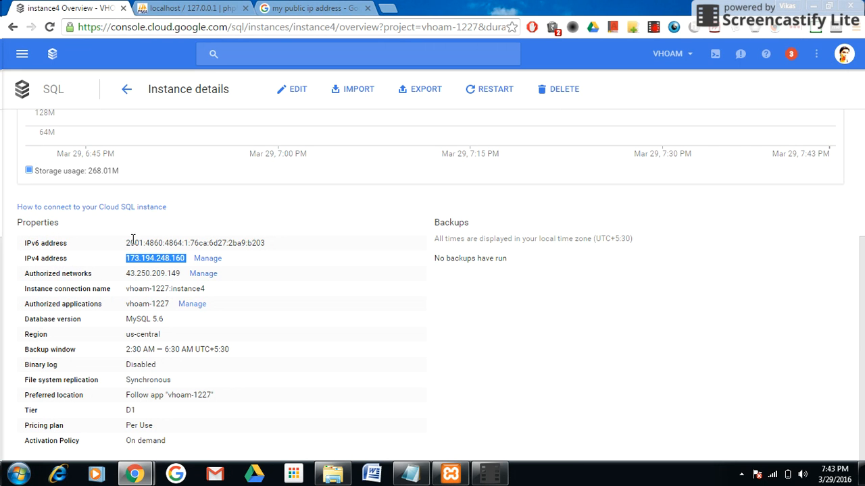
left_click(192, 6)
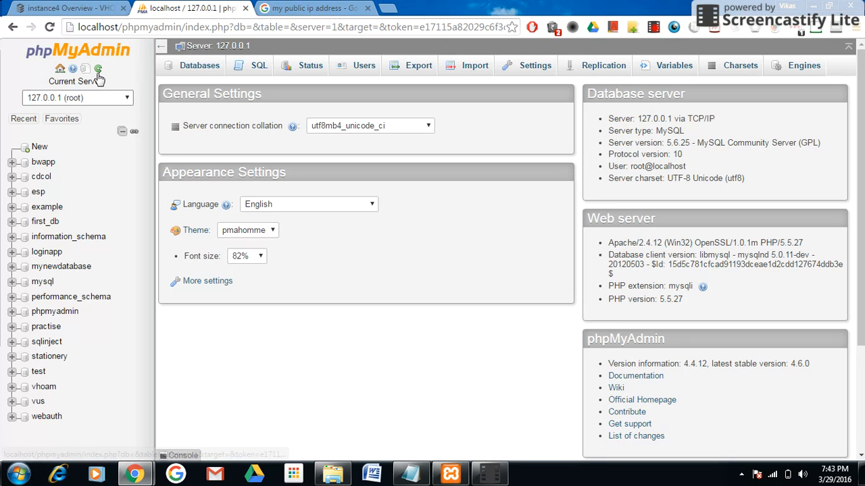
key("ctrl+shift+Tab")
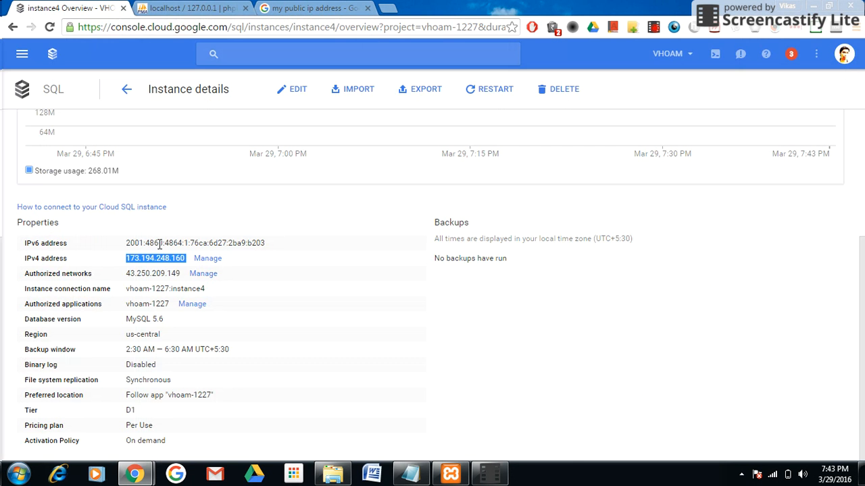
left_click(168, 8)
left_click(94, 98)
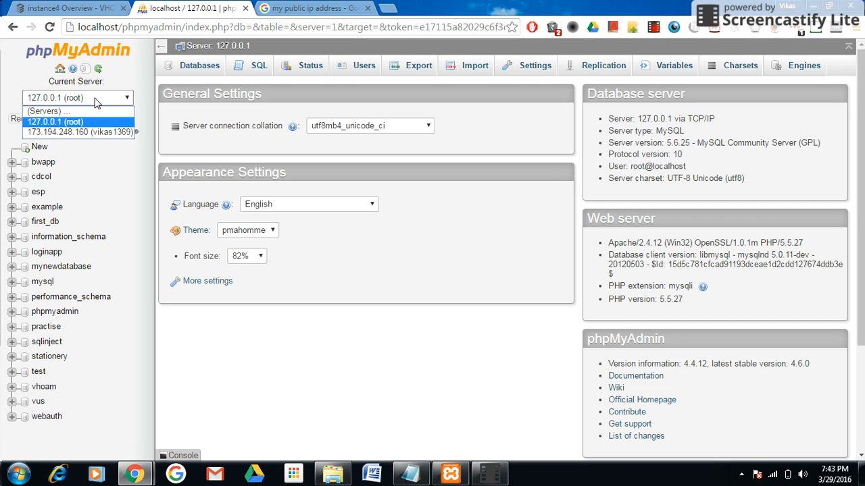
left_click(79, 134)
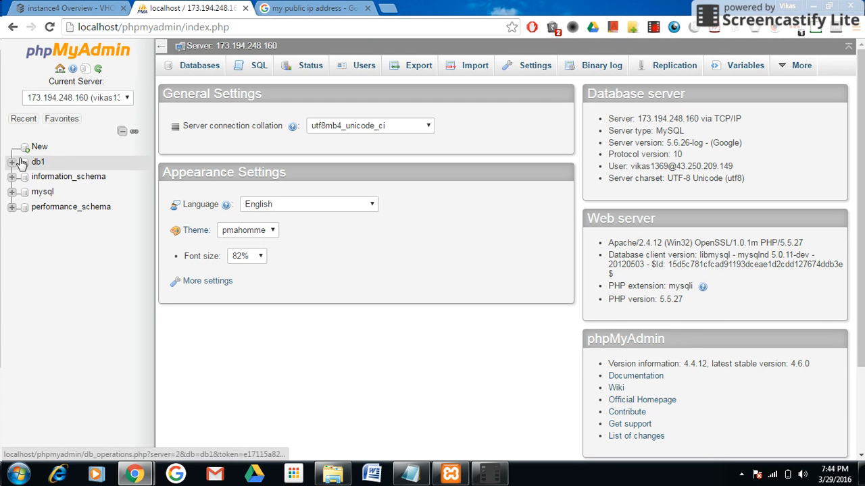
Expand db1 in the navigation tree and load it.
left_click(11, 162)
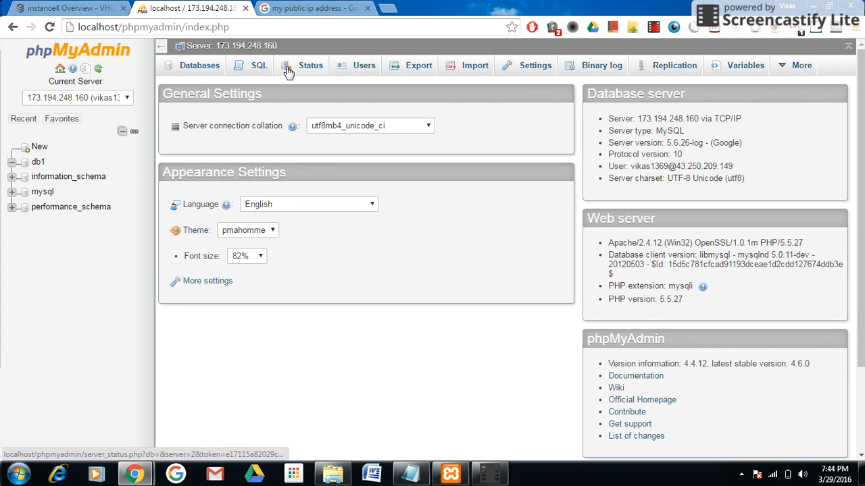
left_click(38, 166)
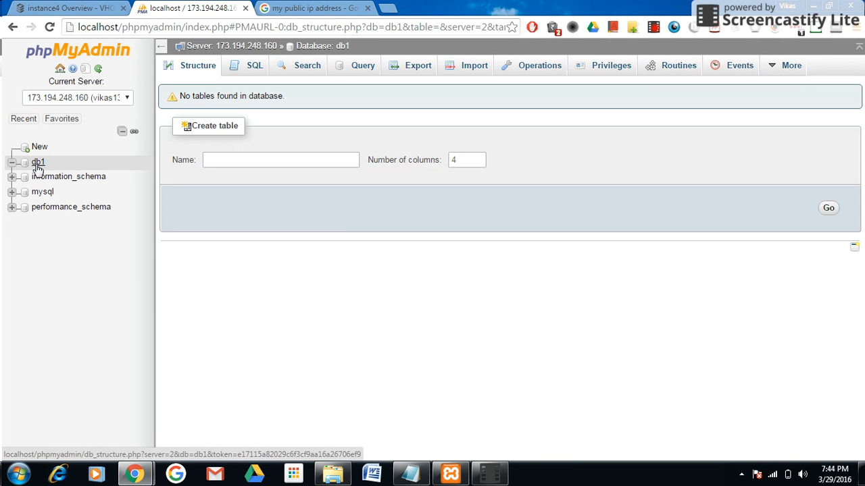
Start a new table named customer in db1.
left_click(238, 160)
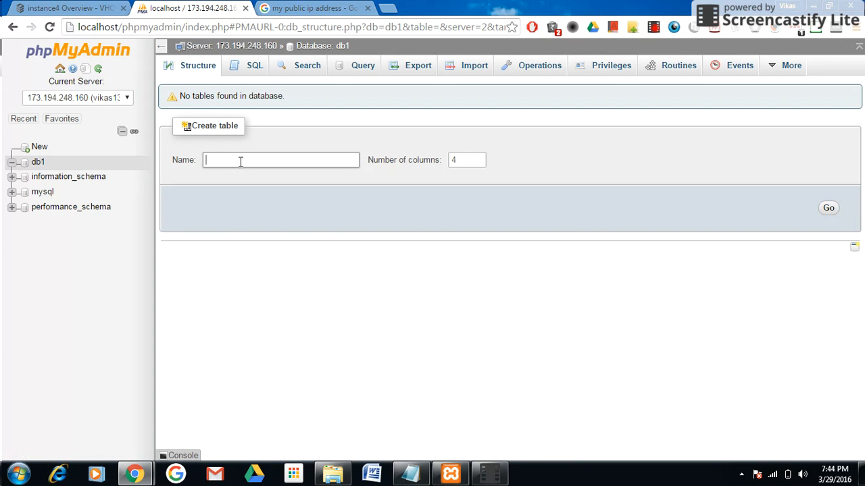
type("customer")
left_click(828, 207)
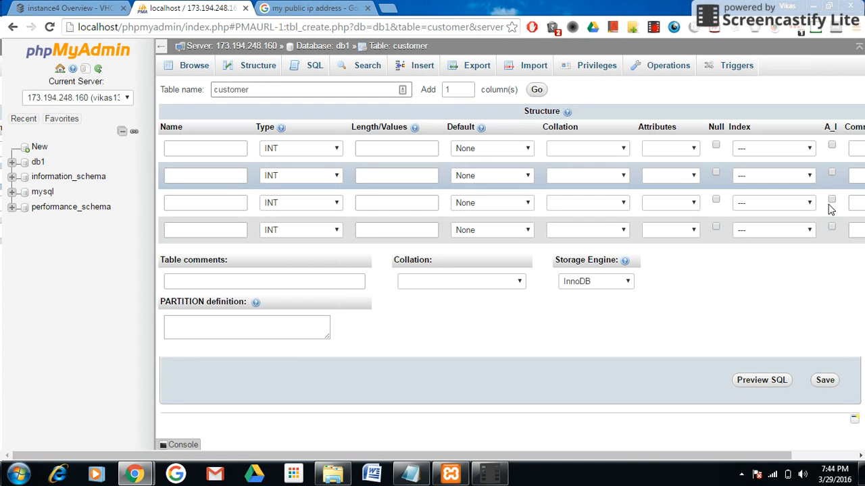
Define the columns name VARCHAR(20) and id VARCHAR(20).
left_click(200, 149)
left_click(199, 149)
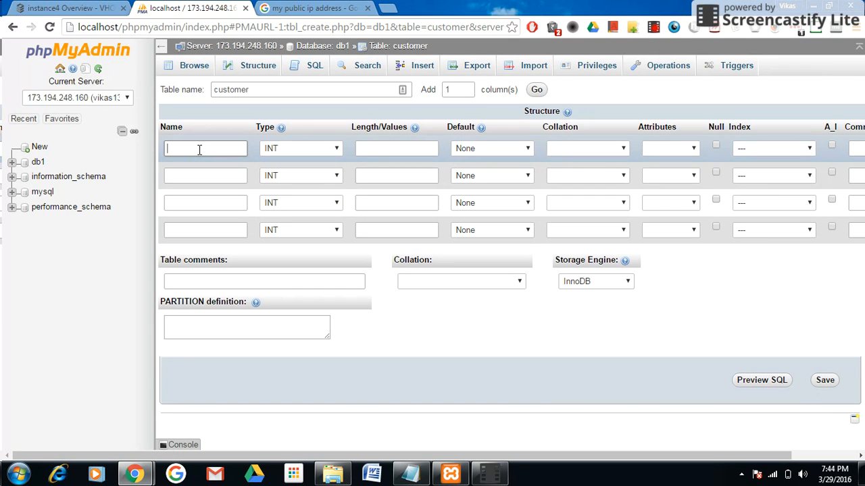
type("name")
key("BackSpace")
left_click(277, 153)
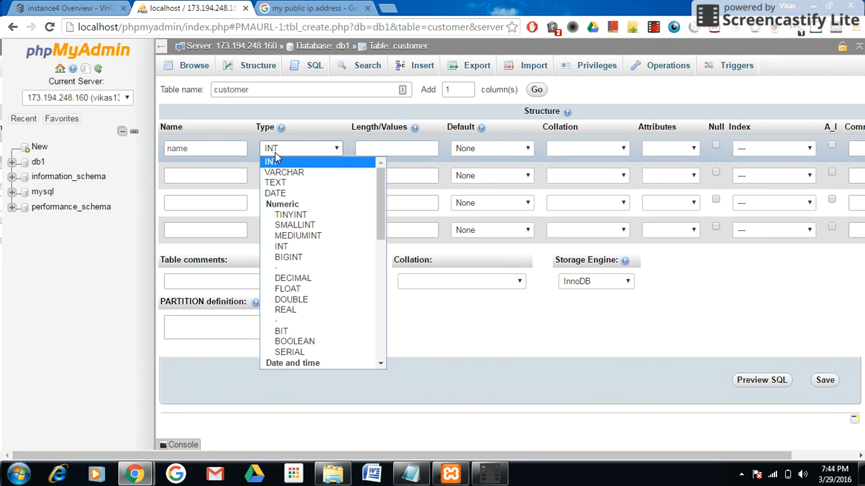
left_click(279, 174)
left_click(377, 149)
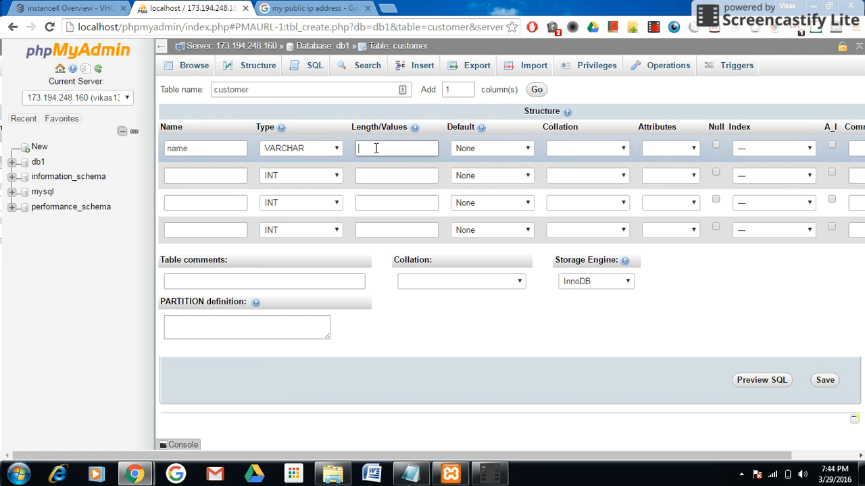
type("20")
left_click(202, 173)
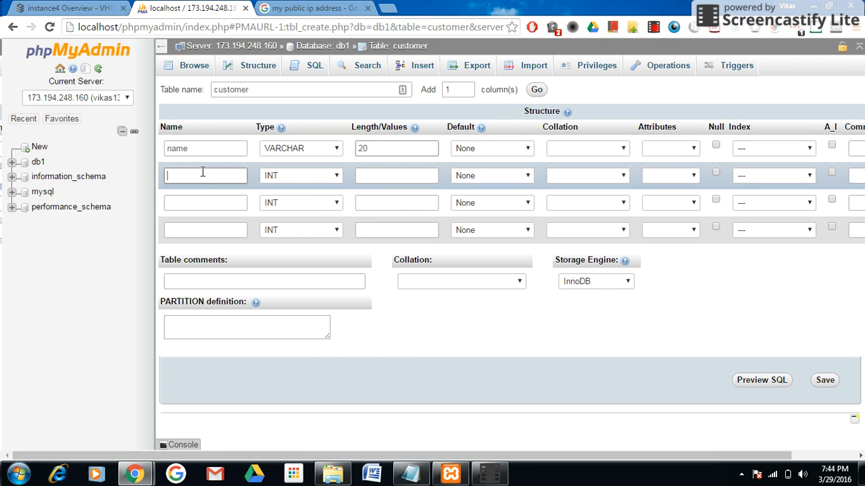
type("id")
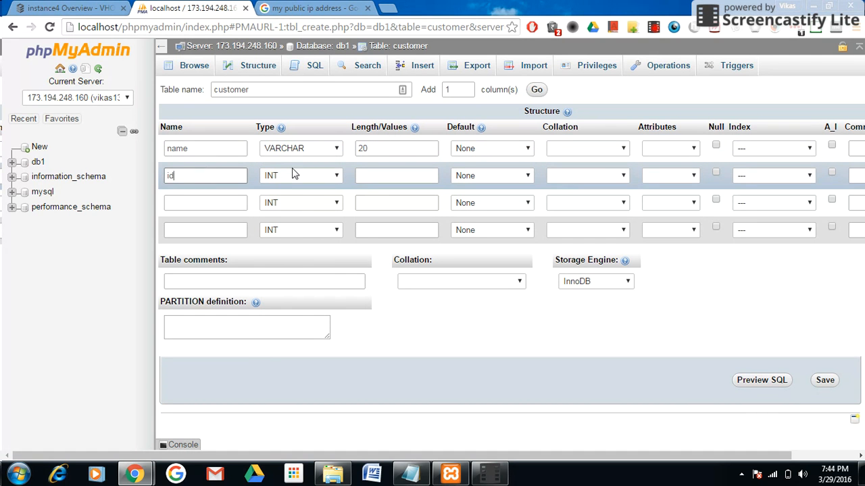
left_click(297, 176)
left_click(288, 200)
left_click(361, 179)
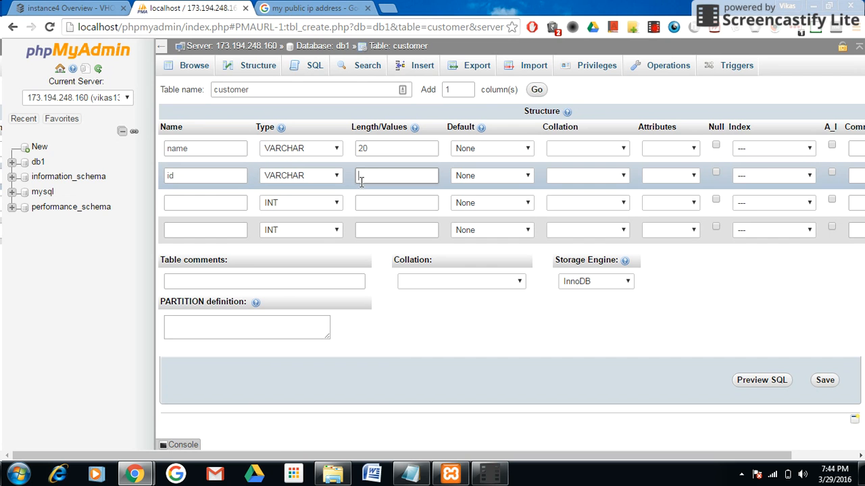
type("20")
Add mobile INT(10) and address VARCHAR(40) columns and save the customer table.
left_click(198, 206)
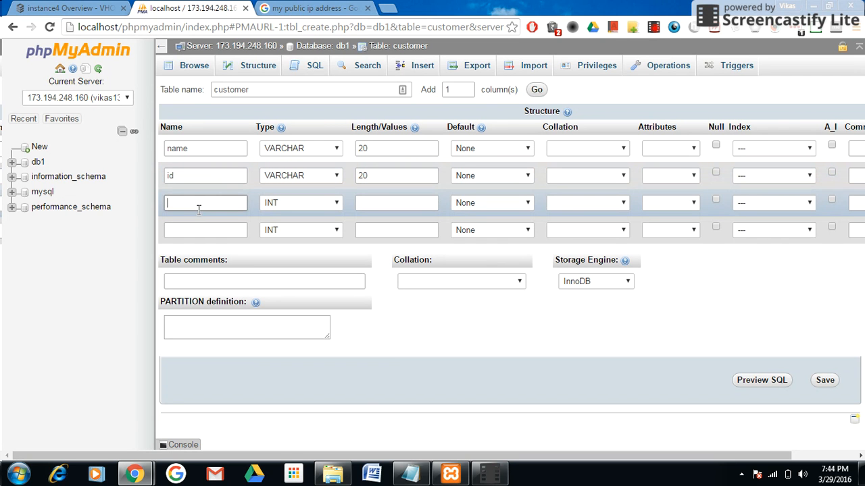
type("mobile")
left_click(383, 205)
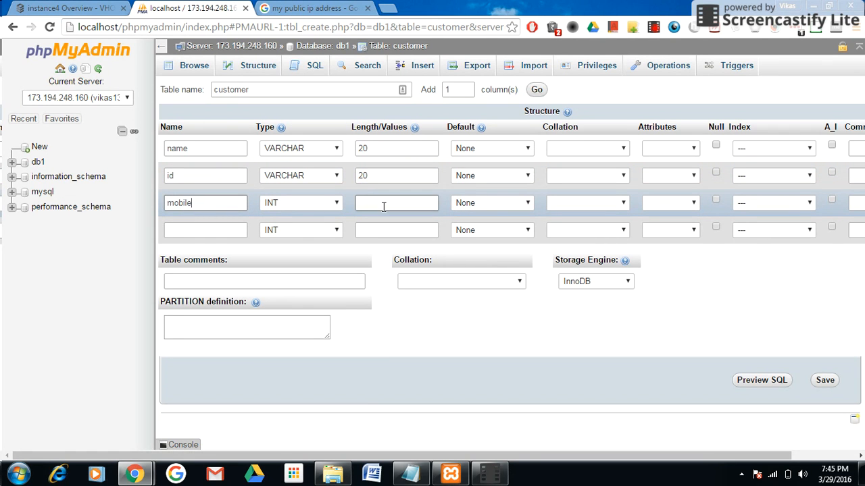
type("10")
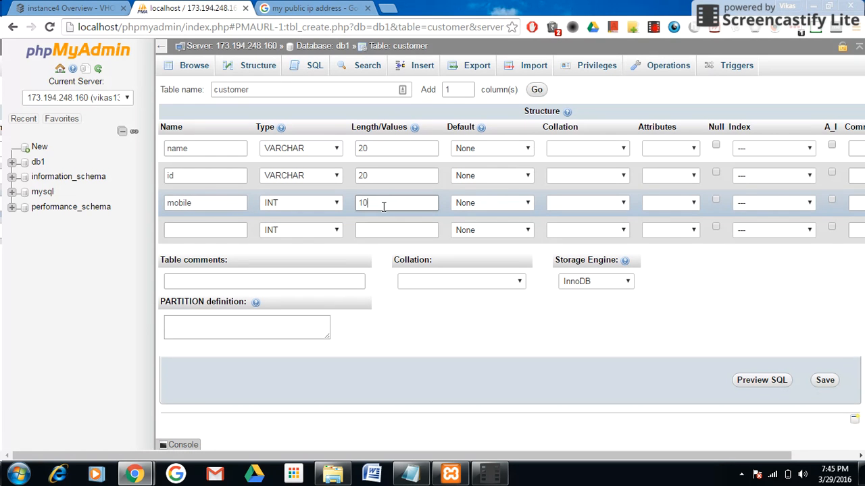
left_click(204, 231)
type("ddress")
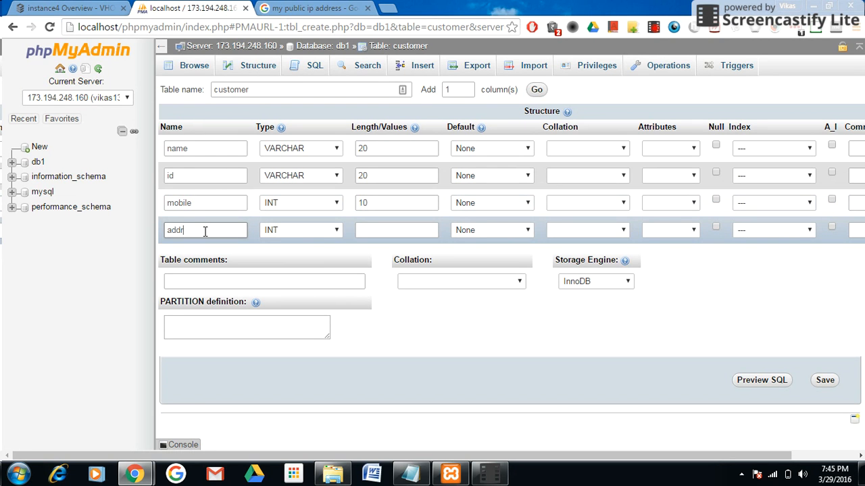
left_click(288, 230)
left_click(290, 253)
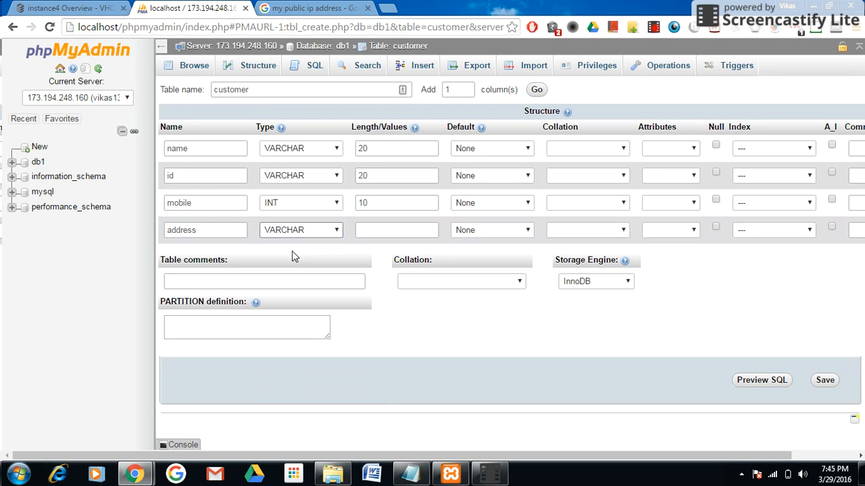
left_click(363, 228)
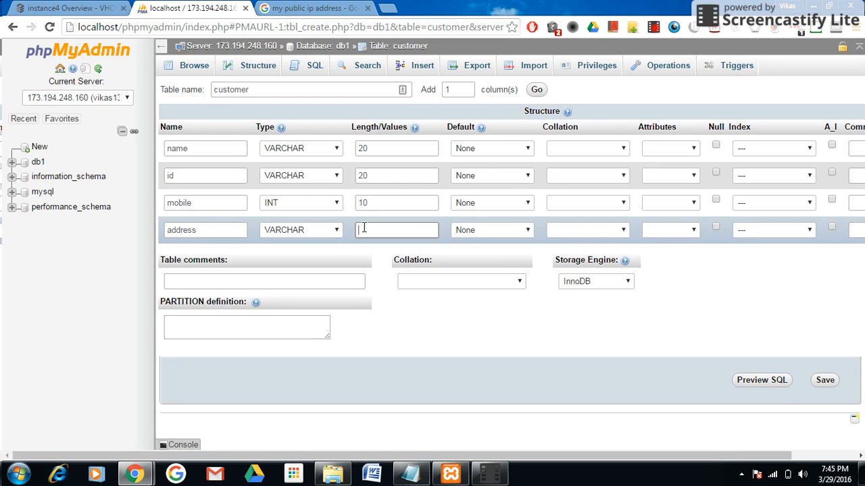
left_click(820, 381)
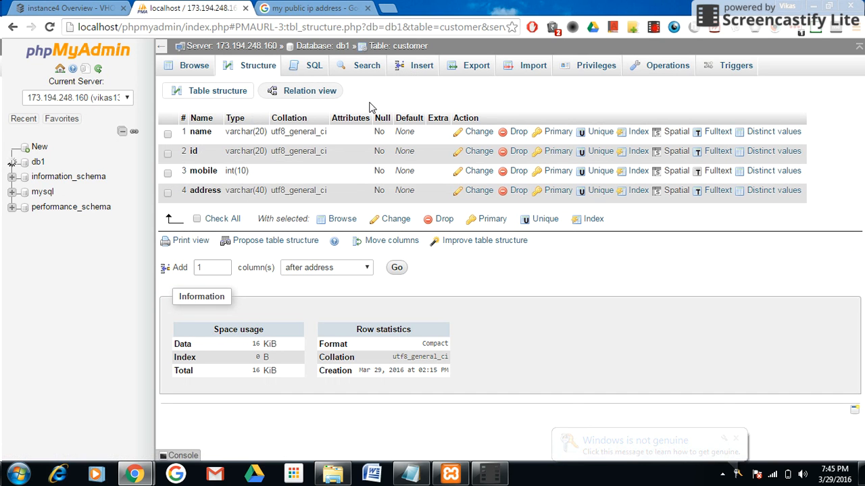
Insert a customer row with a name, id 1, a mobile number and address Mumbai, then reopen the Notepad notes.
left_click(416, 66)
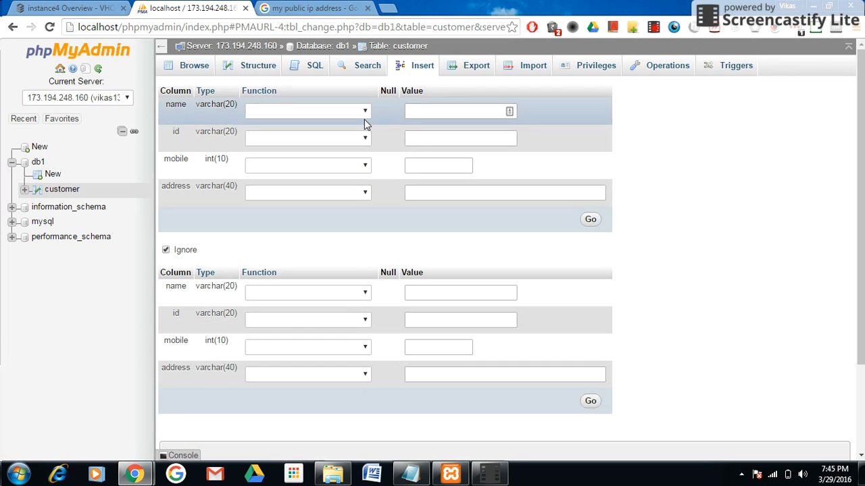
left_click(420, 113)
type("v")
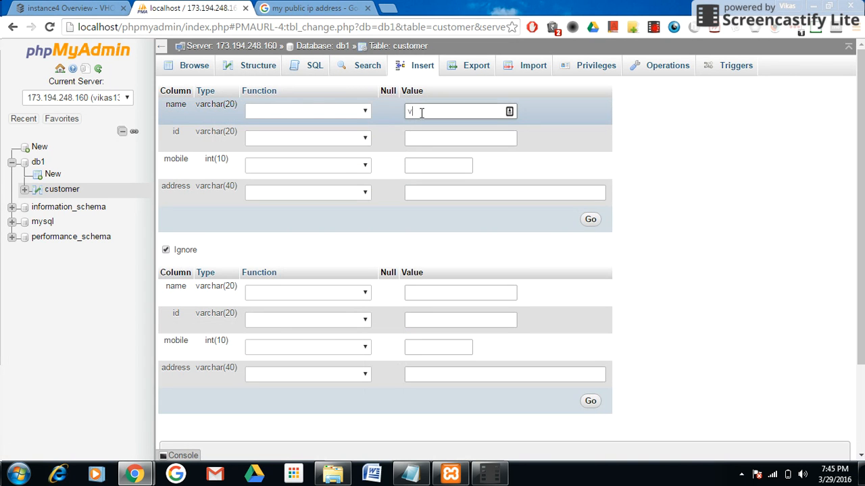
type("ikas")
key("Tab")
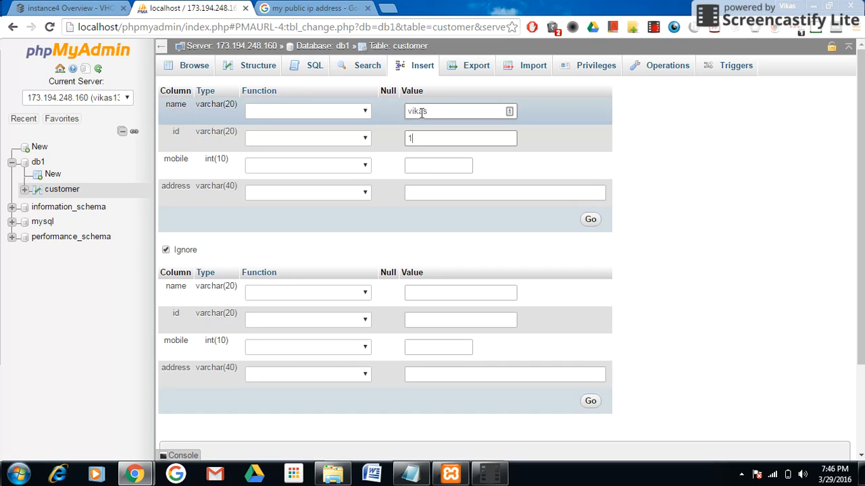
left_click(422, 165)
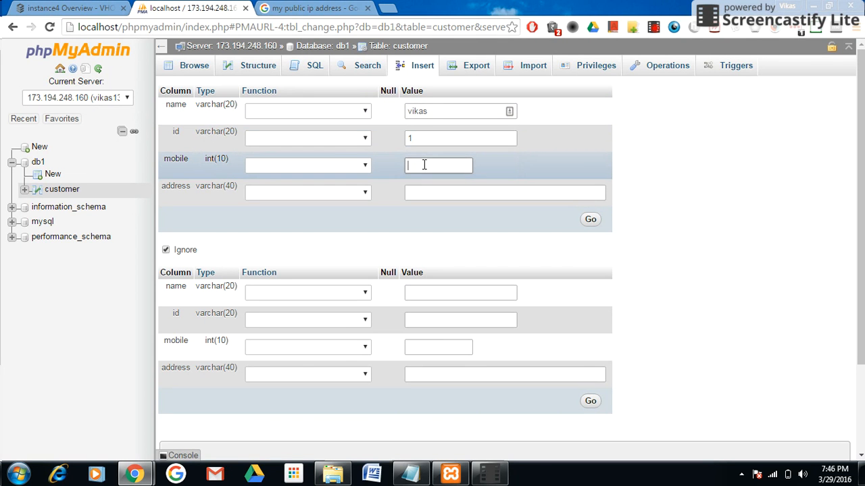
type("1234567890")
left_click(436, 194)
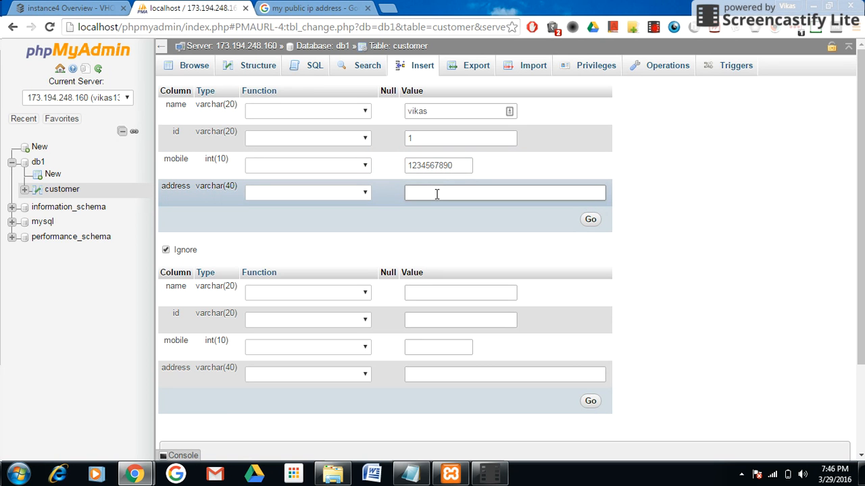
type("Mumbai")
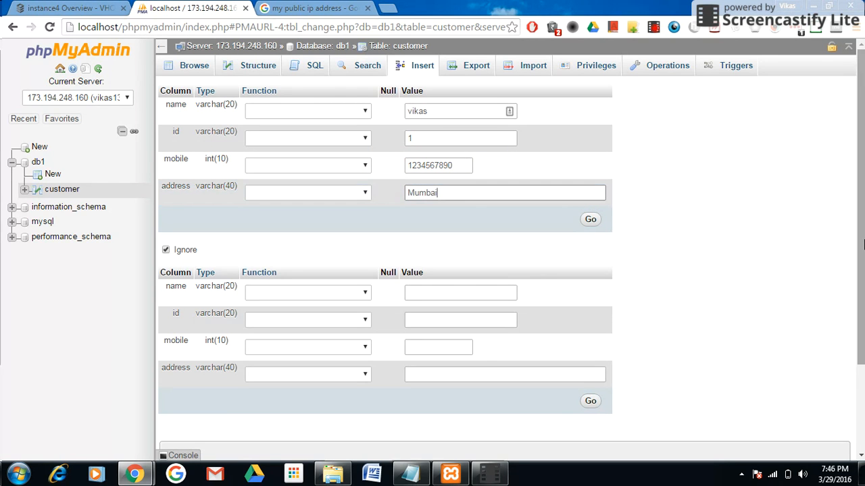
left_click_drag(860, 241, 864, 308)
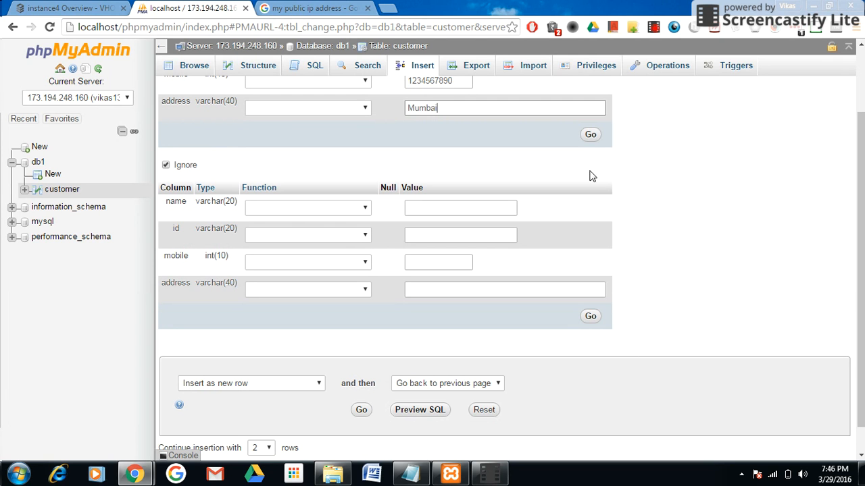
left_click(589, 134)
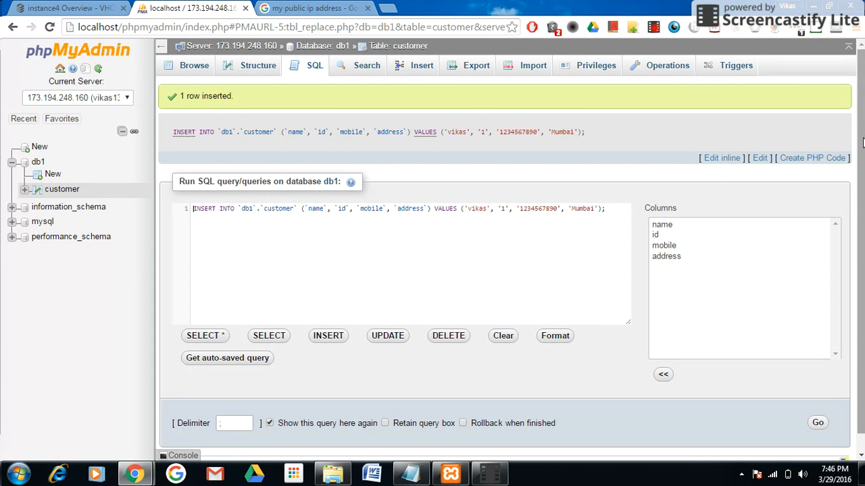
left_click(410, 475)
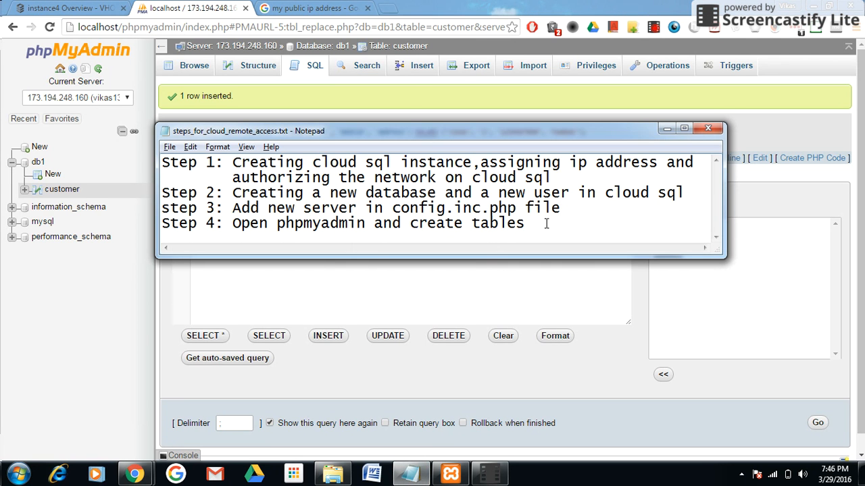